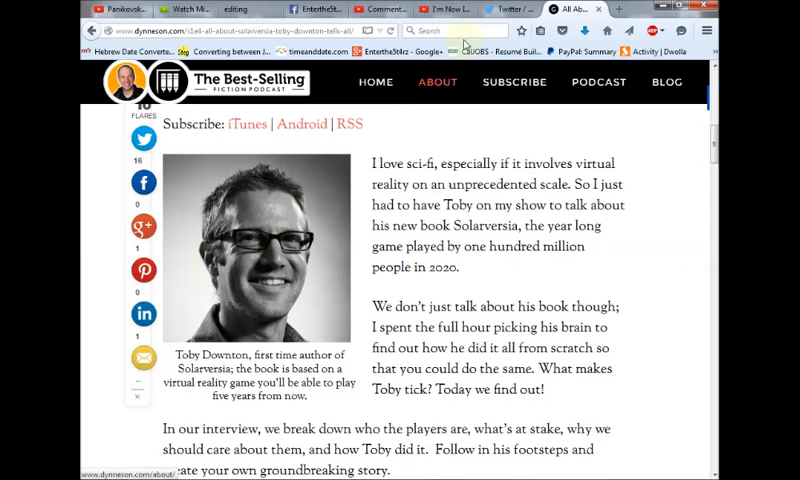
Step: Switch from the Solarversia podcast article to the Twitter notifications
click(500, 9)
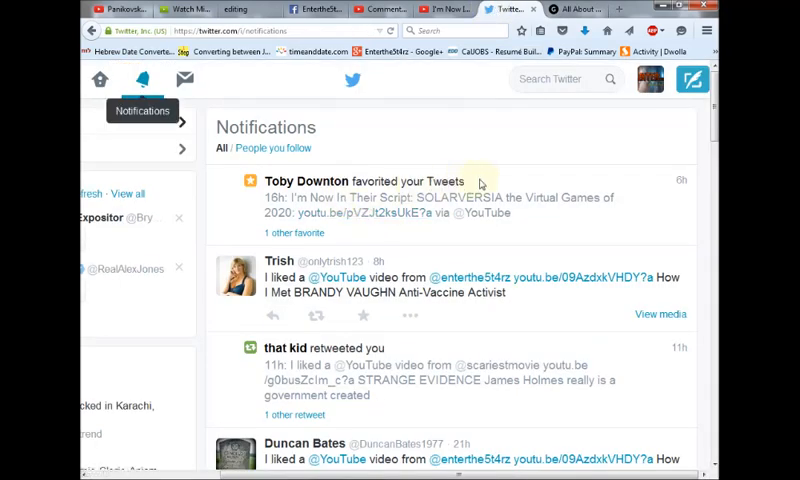
Step: Highlight 'favorited your Tweets', zoom the page out, then go to the Twitter home timeline
drag(480, 182, 427, 178)
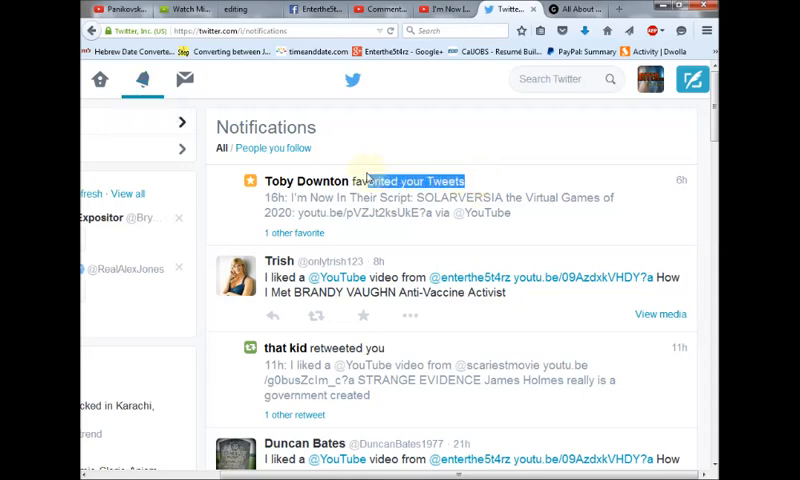
mouse_move(337, 459)
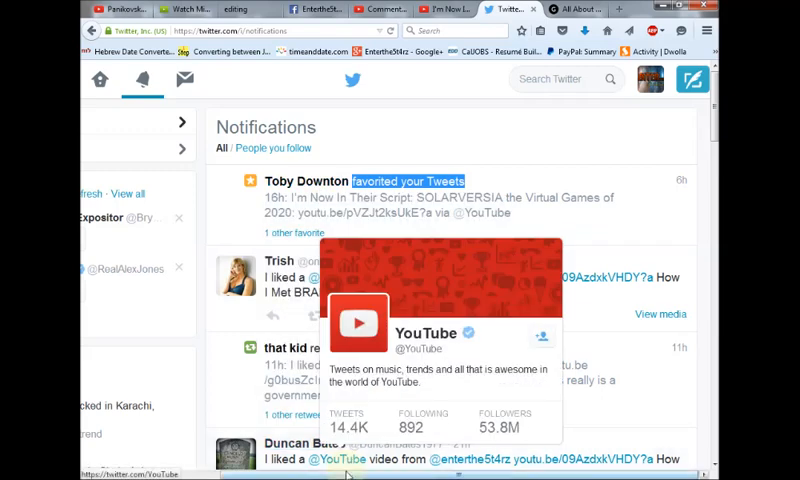
drag(349, 474, 150, 474)
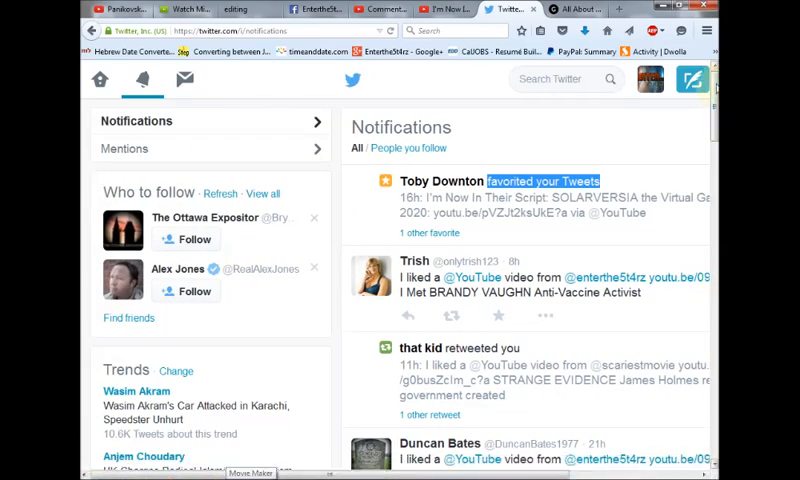
key(ctrl+minus)
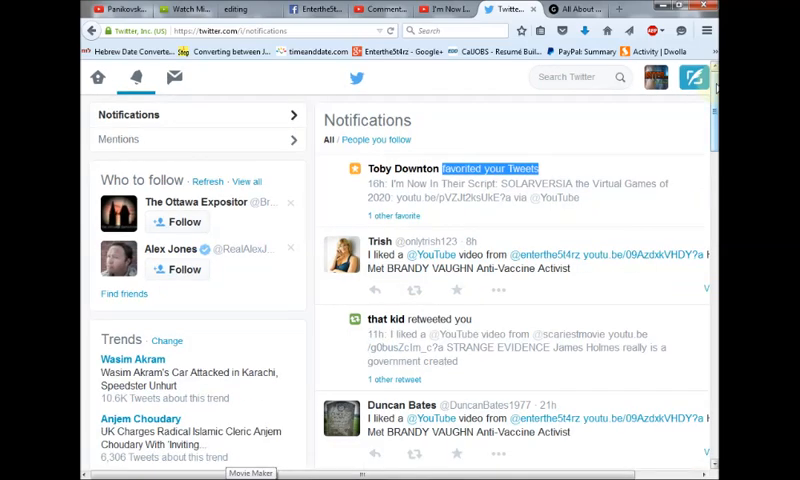
key(ctrl+minus)
key(ctrl+minus)
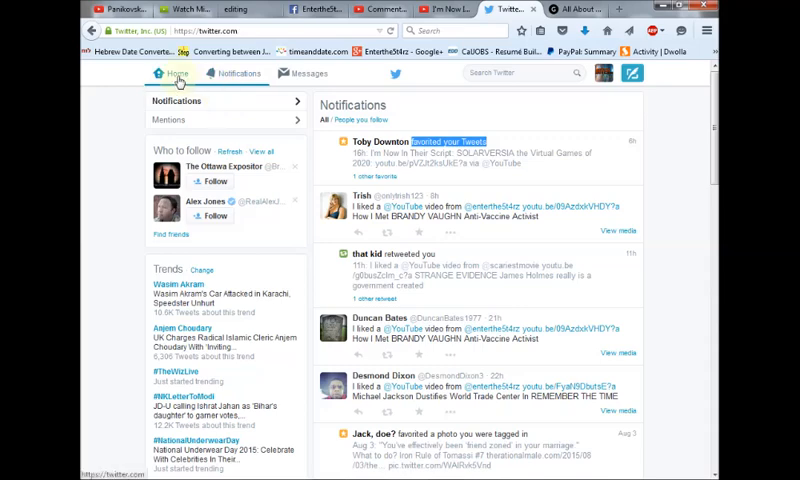
click(180, 76)
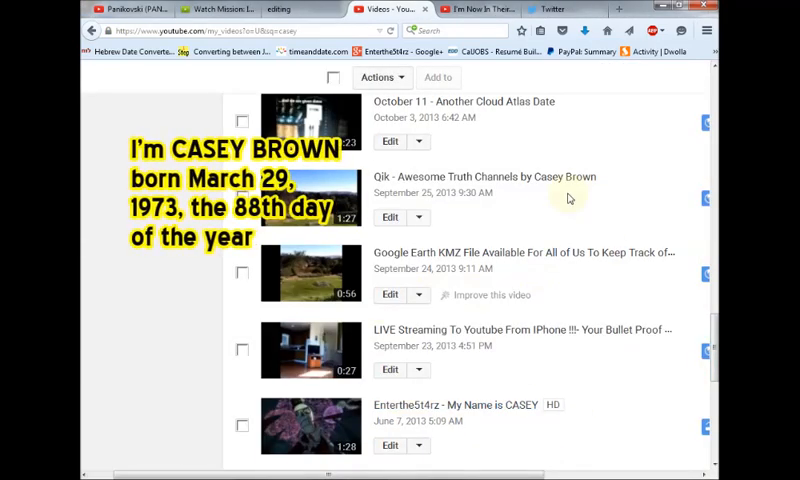
drag(708, 340, 708, 268)
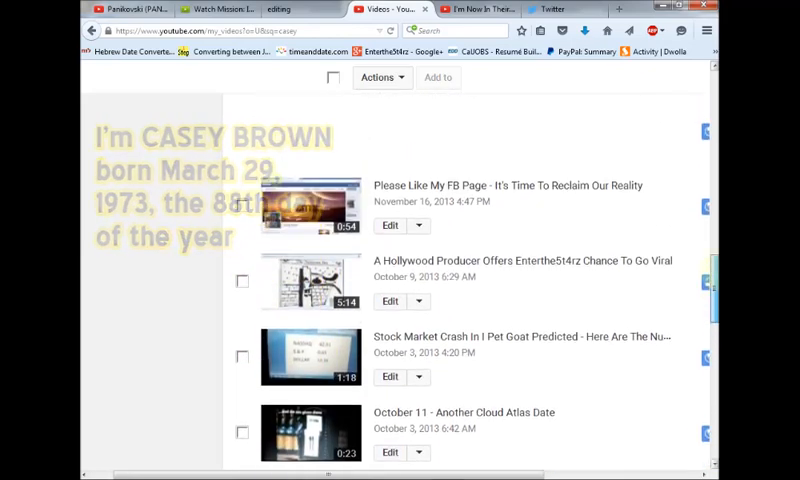
drag(708, 268, 708, 105)
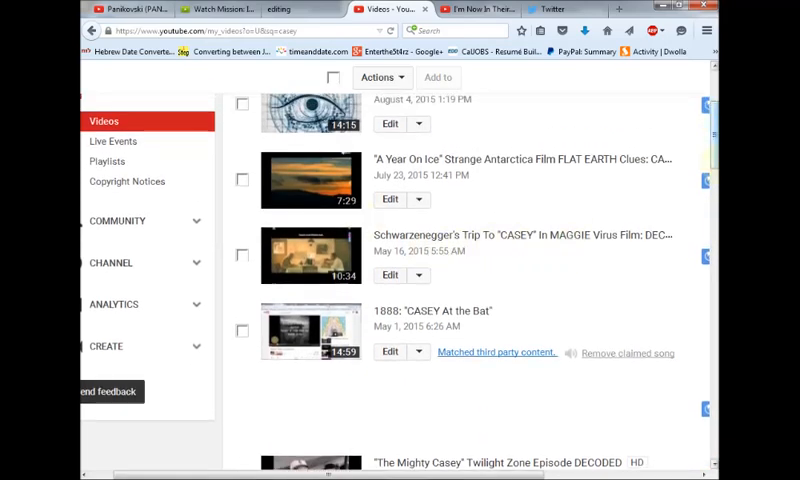
Step: Scroll up through the older casey uploads in the Video Manager list
drag(708, 105, 708, 80)
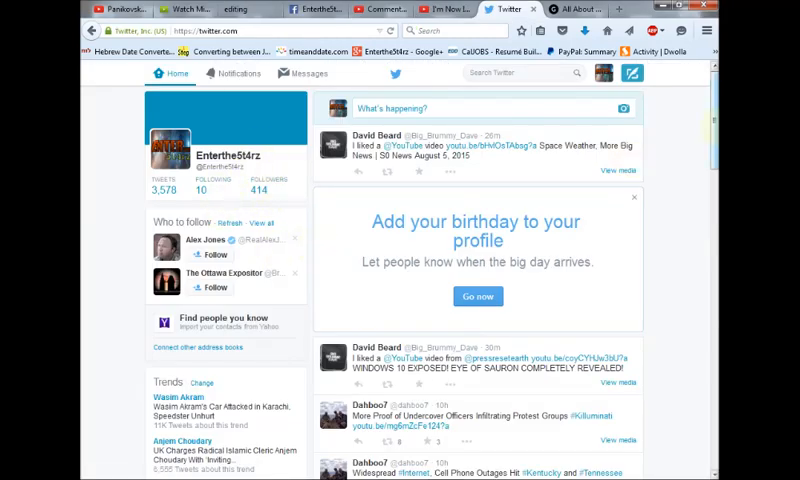
scroll(478, 260, down, 3)
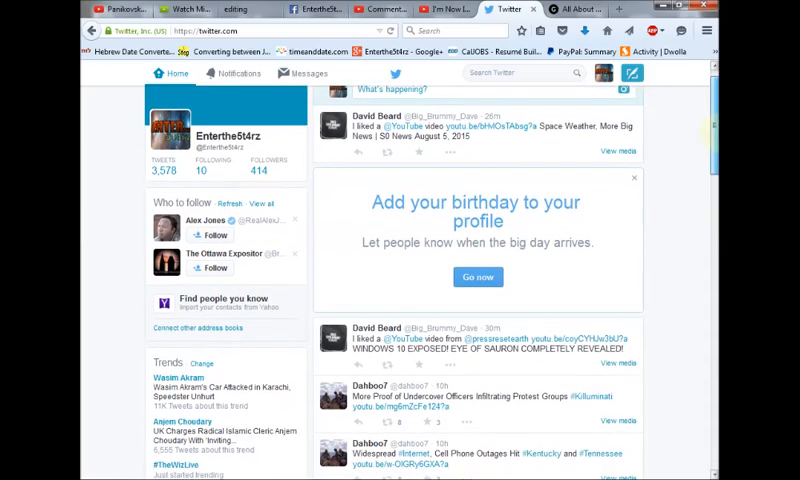
scroll(478, 260, down, 4)
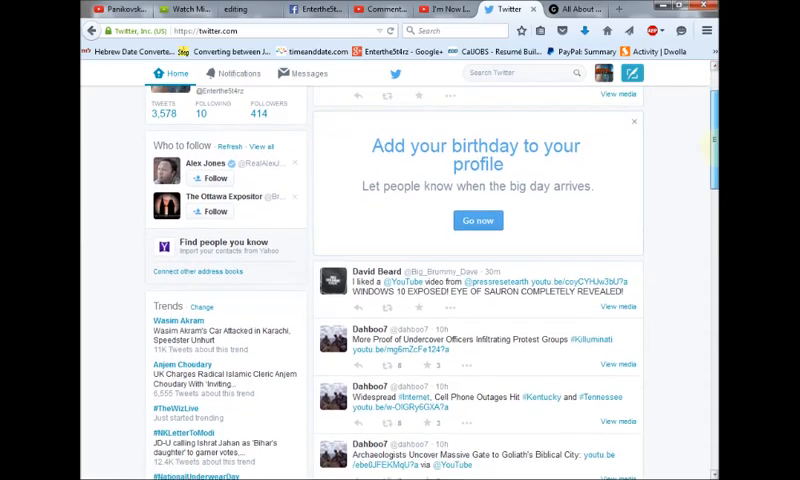
scroll(478, 260, down, 4)
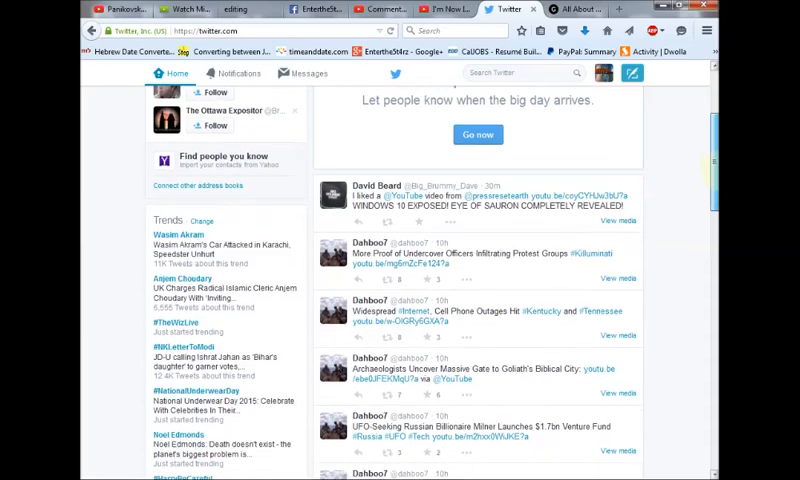
scroll(478, 260, down, 5)
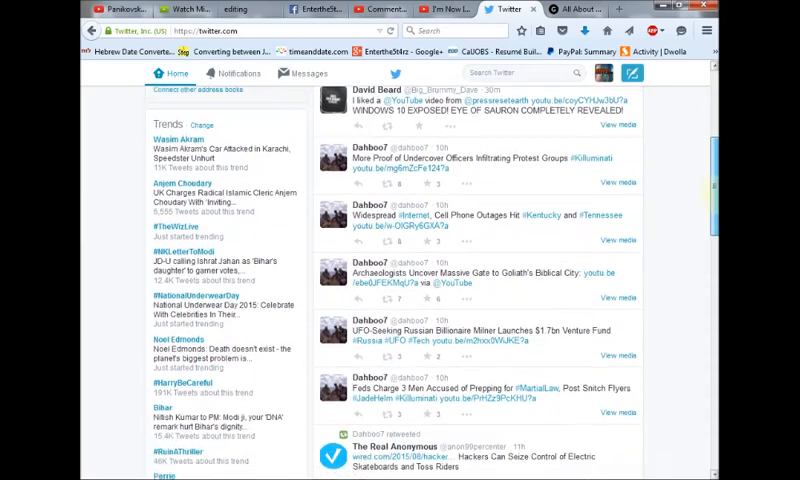
Step: Jump back to the top of the timeline and switch to the SOLARVERSIA video page
key(Home)
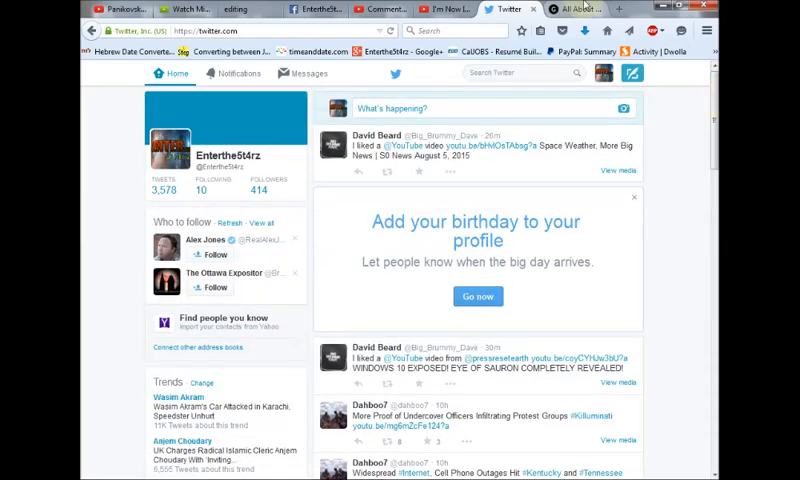
click(450, 9)
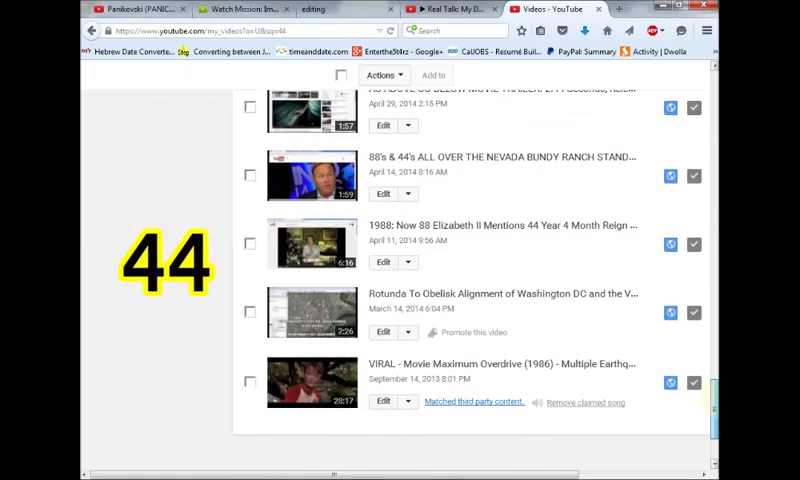
scroll(450, 250, up, 2)
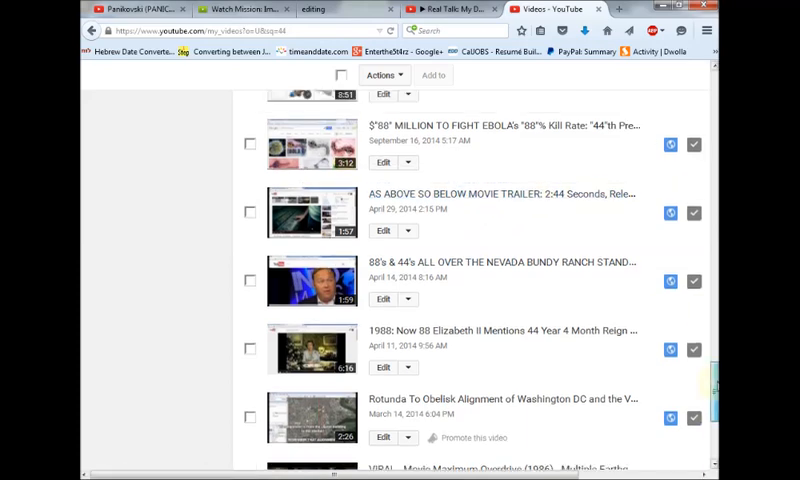
scroll(537, 176, up, 3)
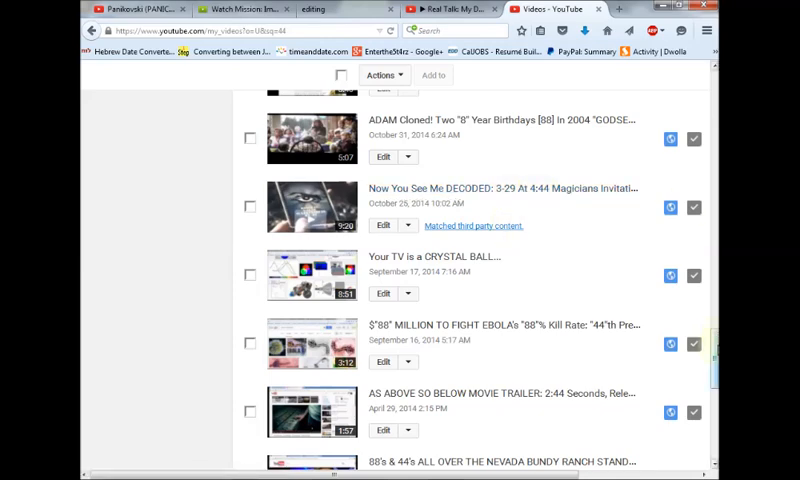
scroll(713, 345, up, 3)
scroll(600, 300, up, 2)
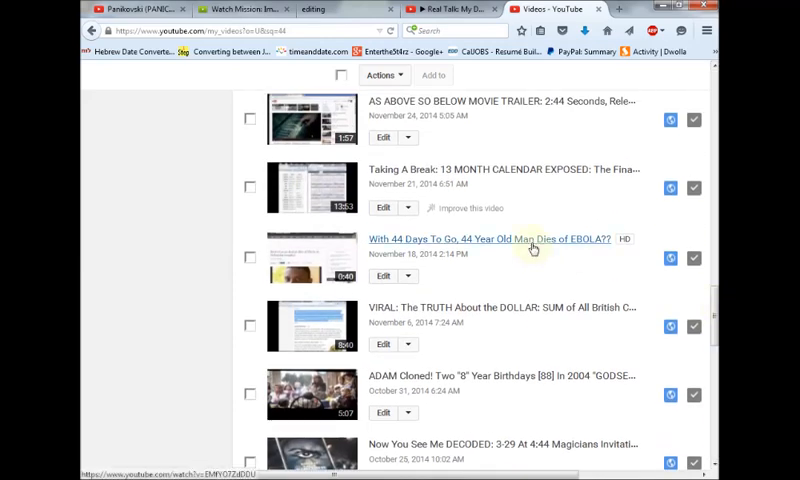
scroll(533, 249, up, 4)
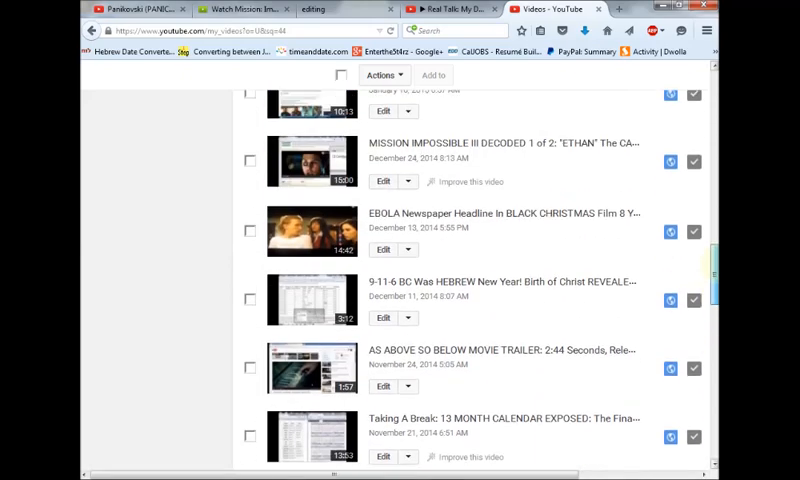
scroll(540, 243, up, 2)
scroll(540, 243, up, 2)
scroll(540, 243, up, 2)
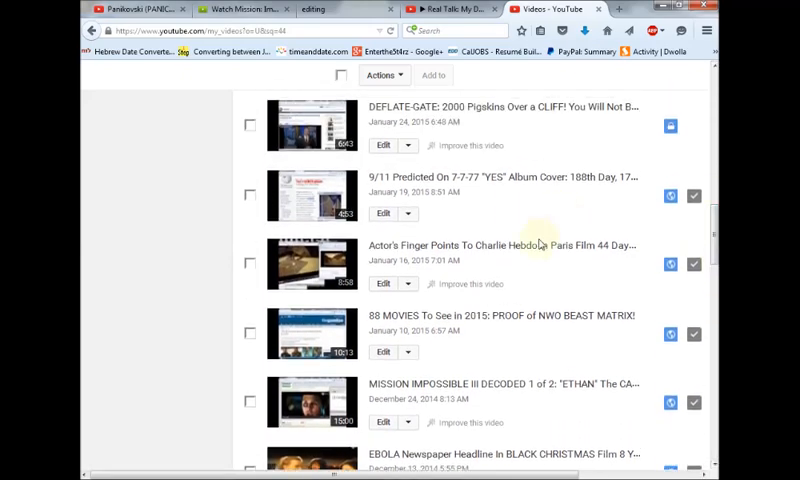
scroll(538, 249, up, 2)
scroll(538, 249, up, 2)
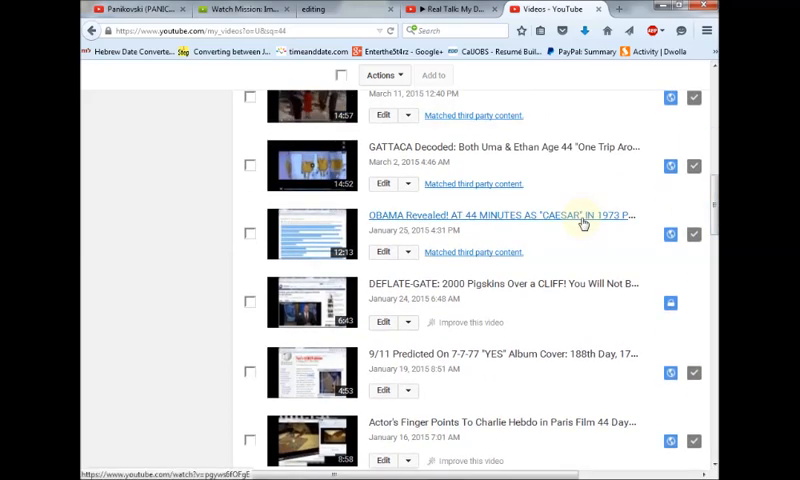
scroll(600, 250, up, 2)
scroll(600, 250, up, 2)
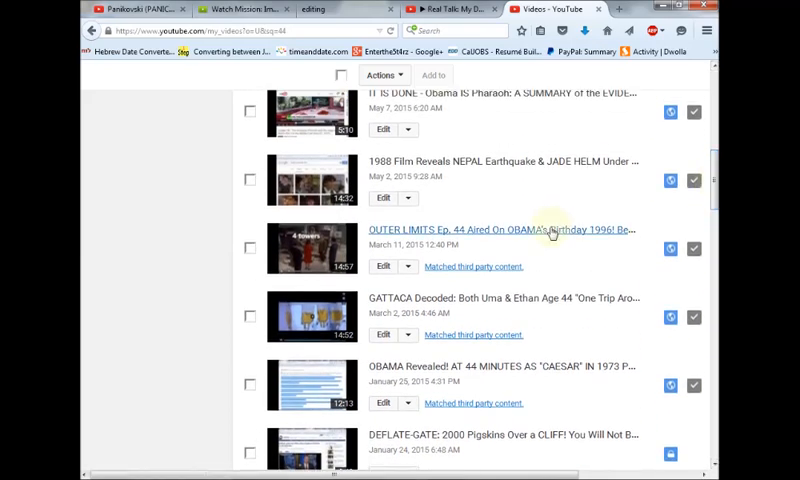
scroll(551, 233, up, 2)
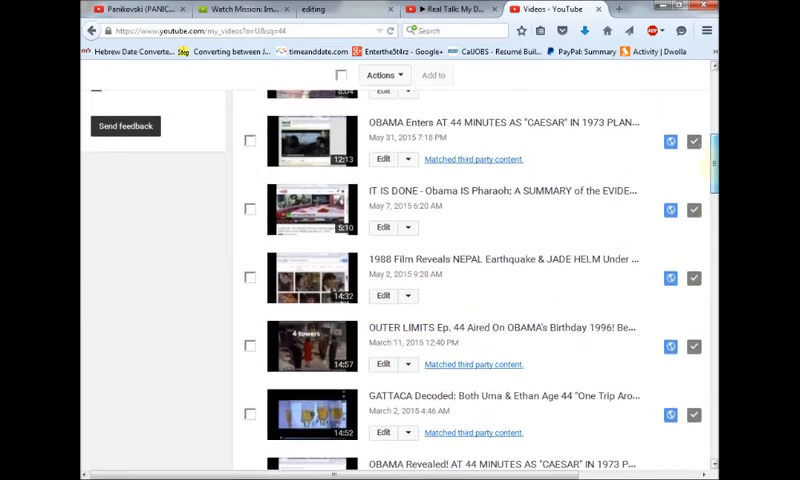
scroll(551, 233, up, 2)
scroll(551, 233, up, 2)
scroll(551, 233, up, 2)
scroll(551, 233, up, 2)
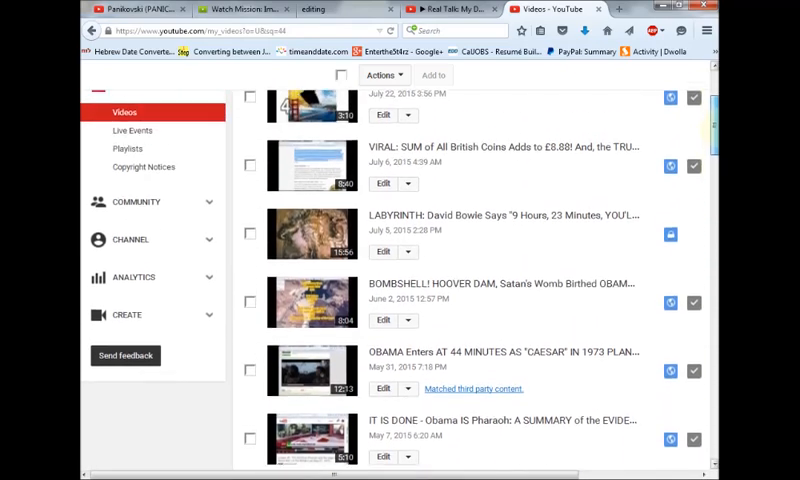
scroll(551, 233, up, 2)
scroll(551, 233, up, 2)
scroll(596, 180, up, 1)
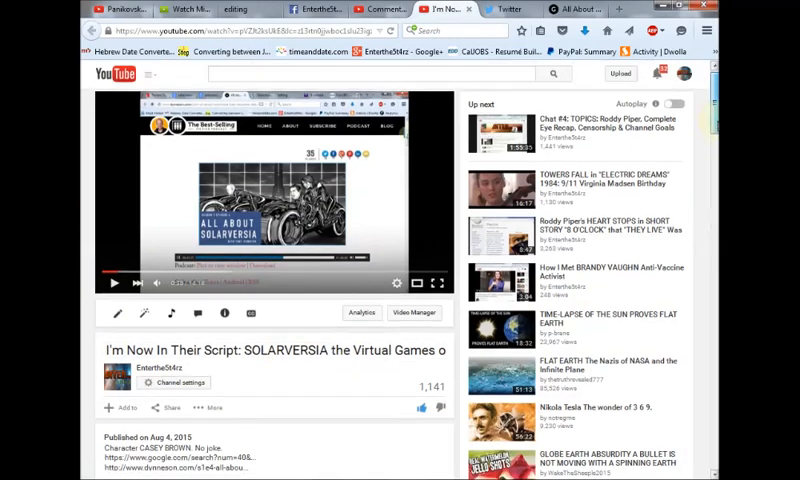
scroll(274, 250, down, 3)
scroll(274, 250, down, 3)
scroll(274, 250, down, 2)
scroll(274, 250, down, 3)
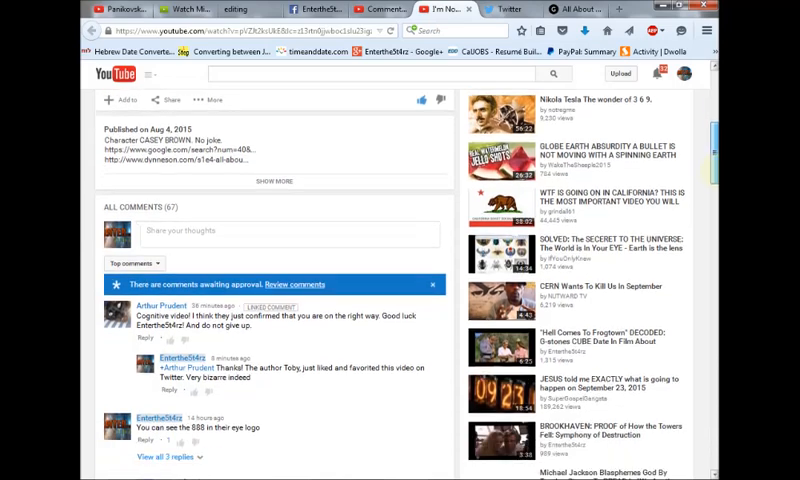
Step: Zoom in to read the Solarversia comments, then open a new blank tab
key(ctrl+plus)
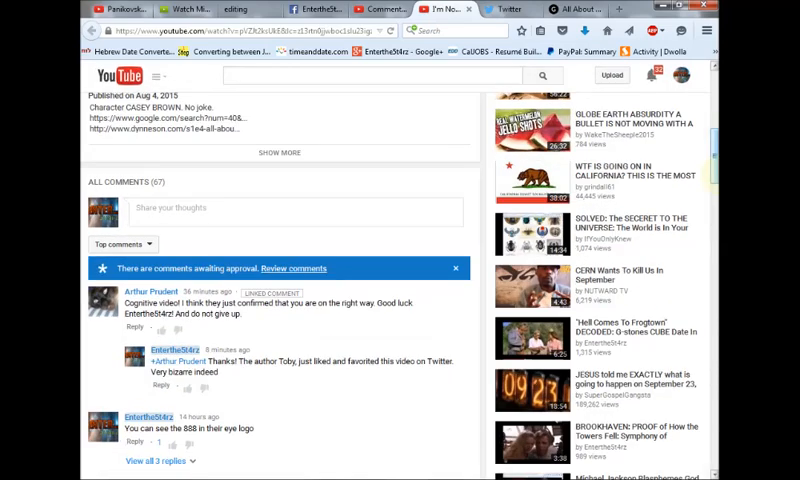
key(ctrl+plus)
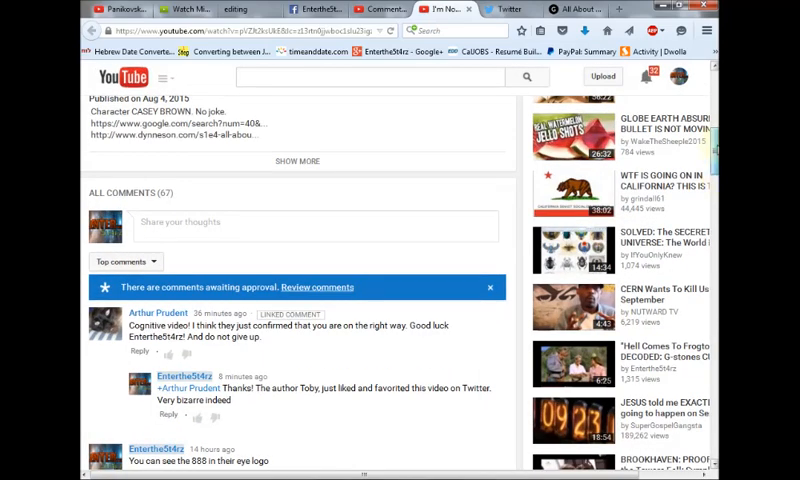
scroll(274, 250, down, 2)
scroll(274, 250, down, 2)
scroll(274, 250, down, 1)
scroll(274, 250, down, 1)
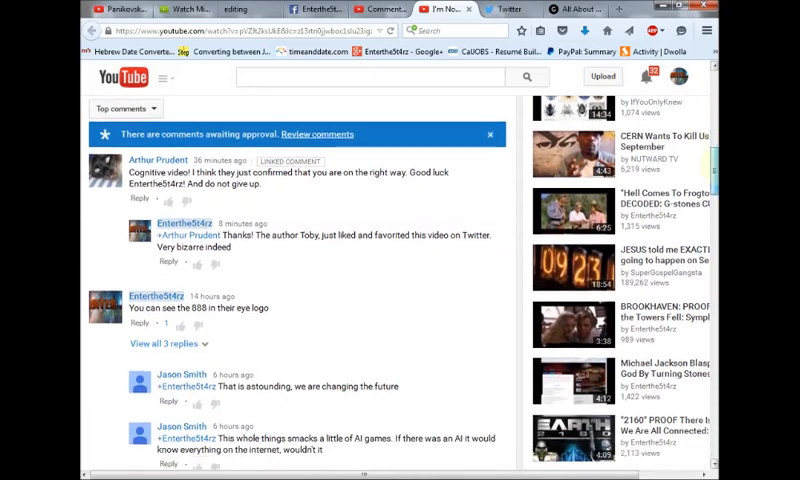
scroll(274, 250, down, 1)
scroll(274, 250, down, 1)
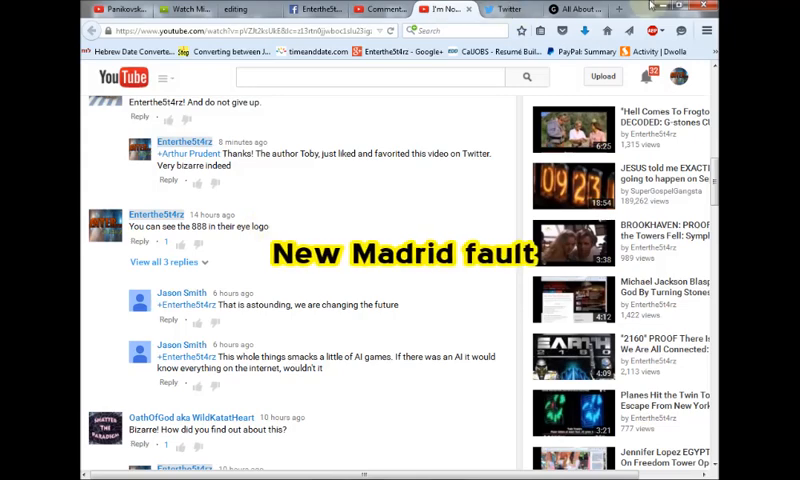
click(619, 9)
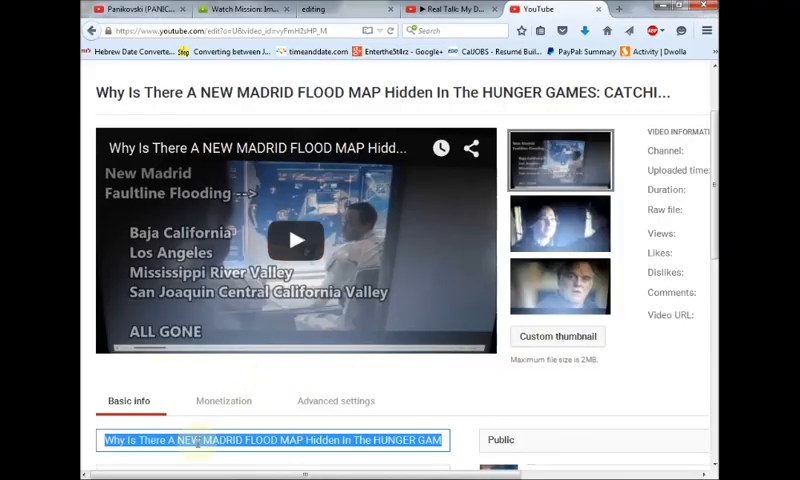
Step: Deselect the New Madrid flood map video title by moving to its end
key(End)
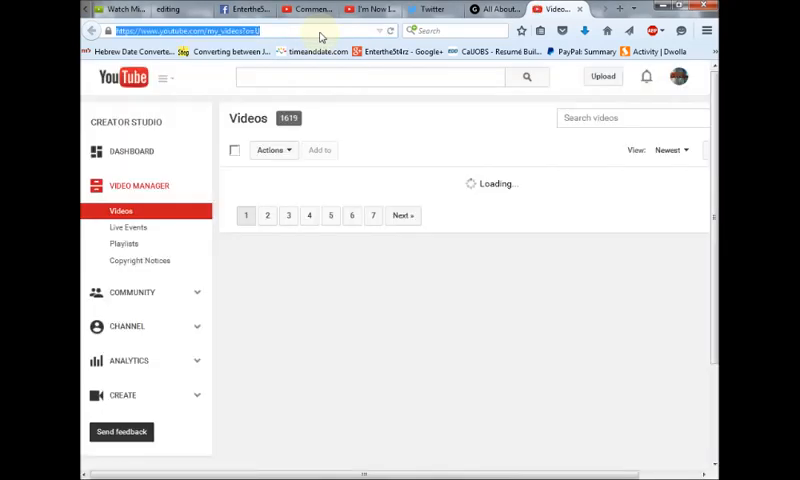
text(www)
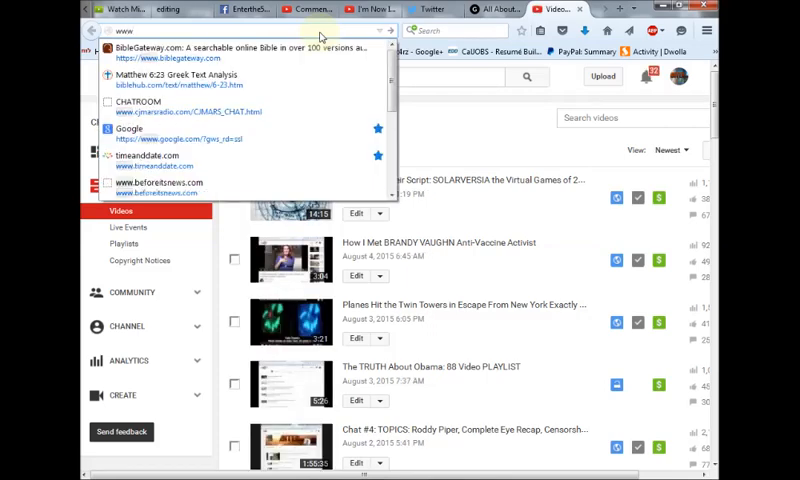
text(.google.)
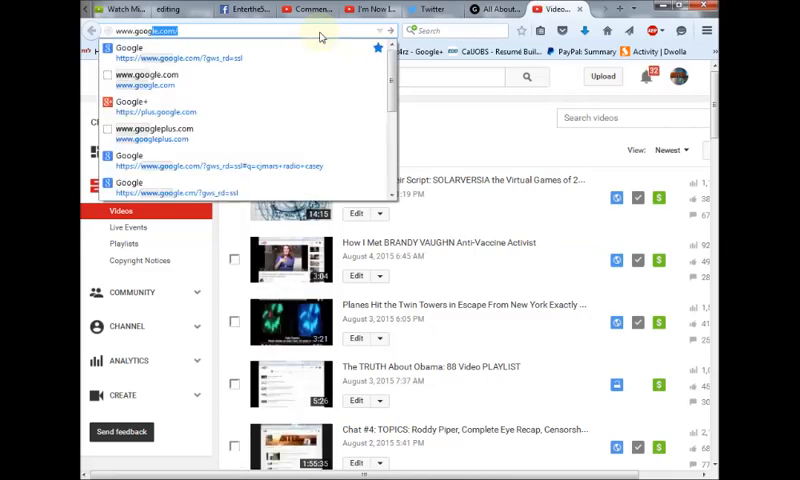
text(com)
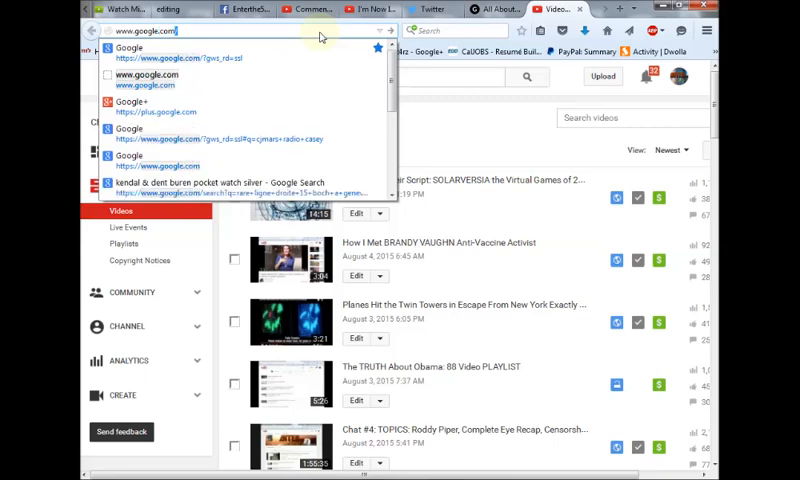
Step: Load google.com and run a web search for solarversia
key(Return)
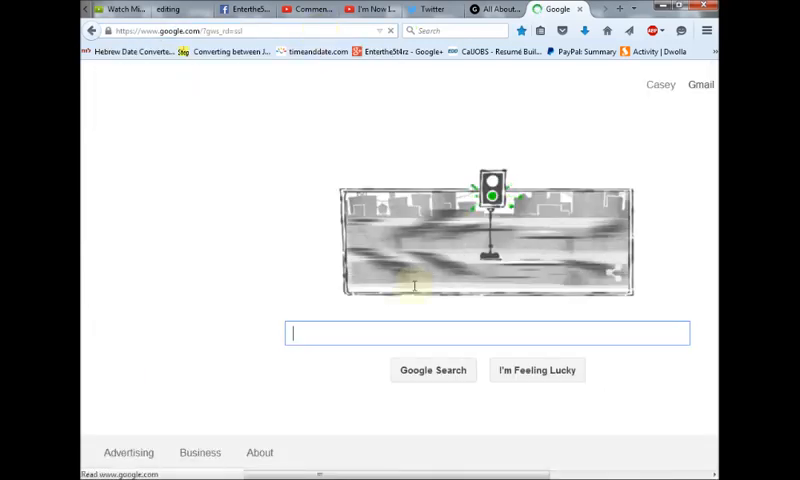
text(s)
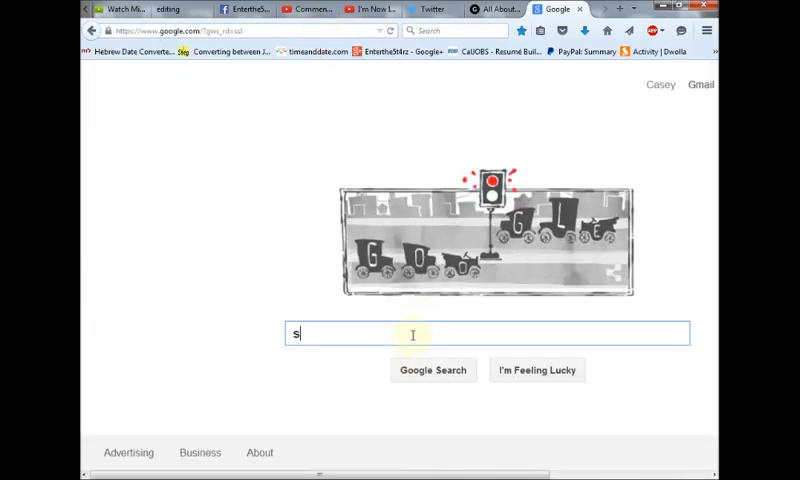
text(olarversia)
key(Return)
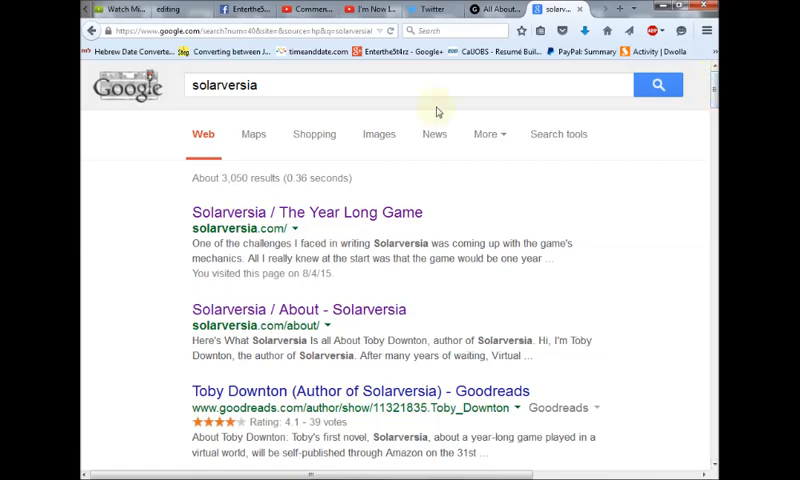
Step: Open the Solarversia eye artwork from image results on its own page via View Image
click(383, 136)
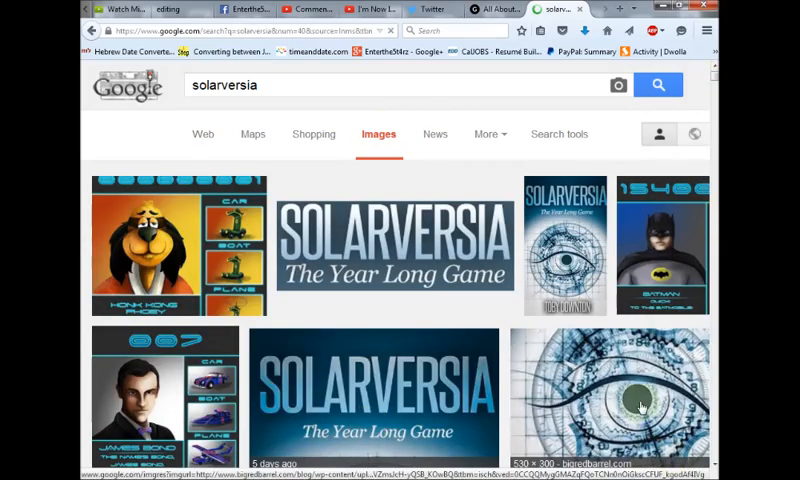
click(641, 401)
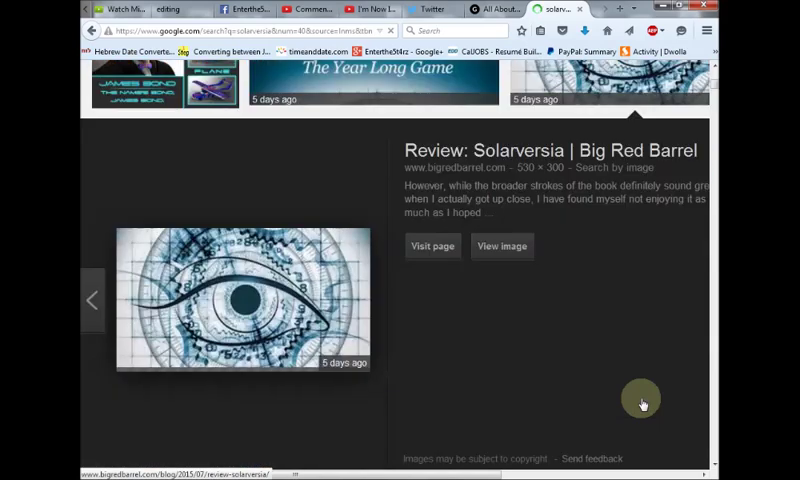
right_click(240, 303)
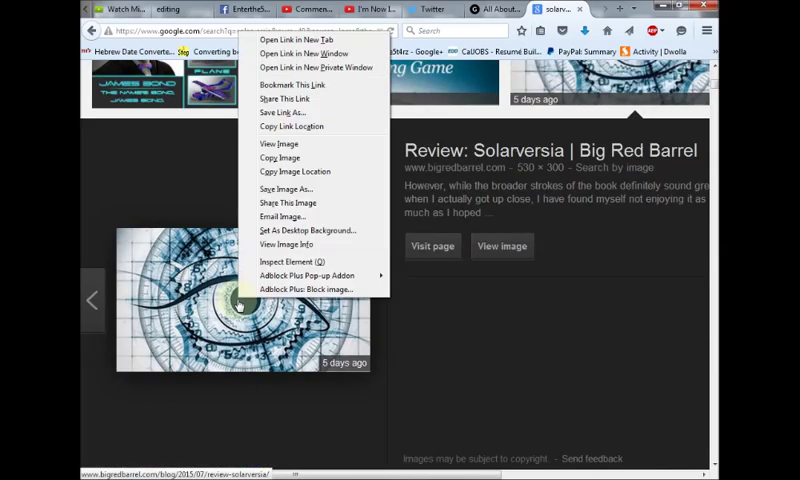
click(288, 145)
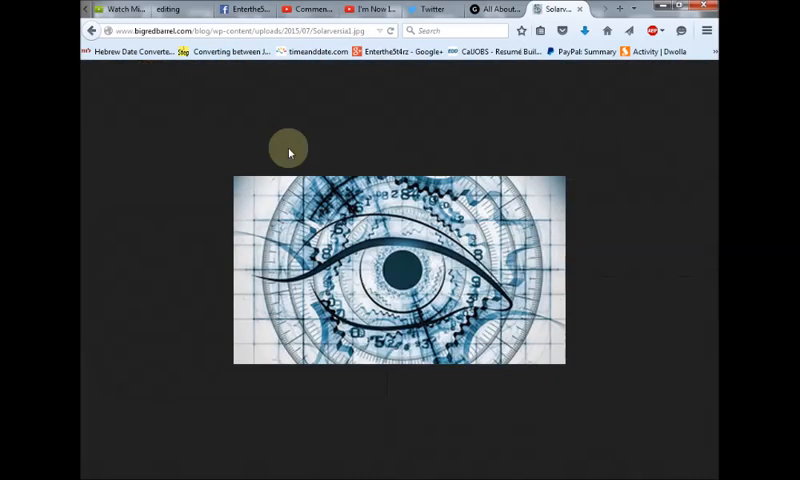
scroll(425, 295, up, 5)
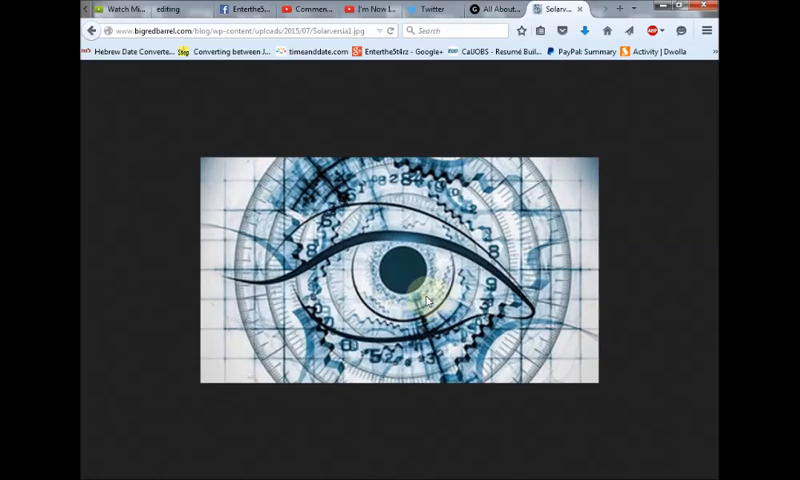
scroll(425, 295, up, 2)
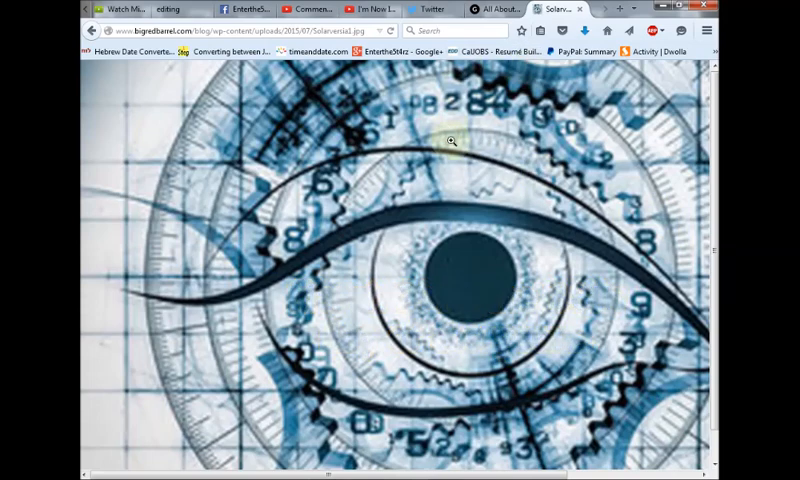
Step: Return the image to fitted size and switch back to the YouTube comments
key(ctrl+minus)
key(ctrl+minus)
key(ctrl+minus)
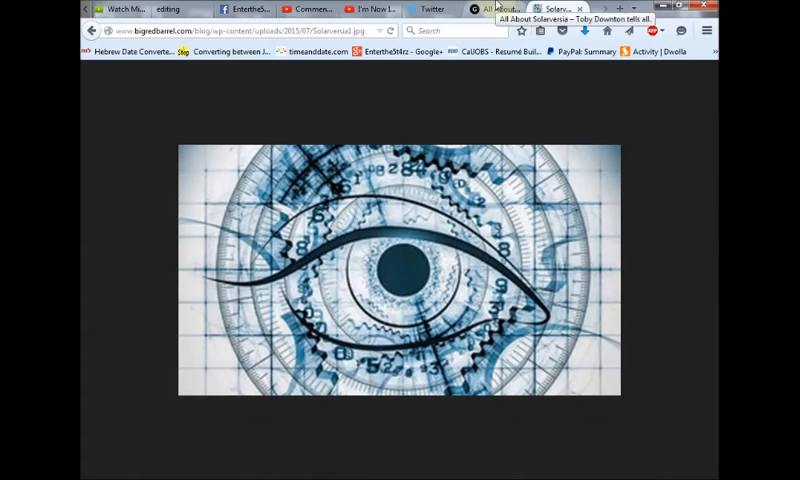
click(355, 8)
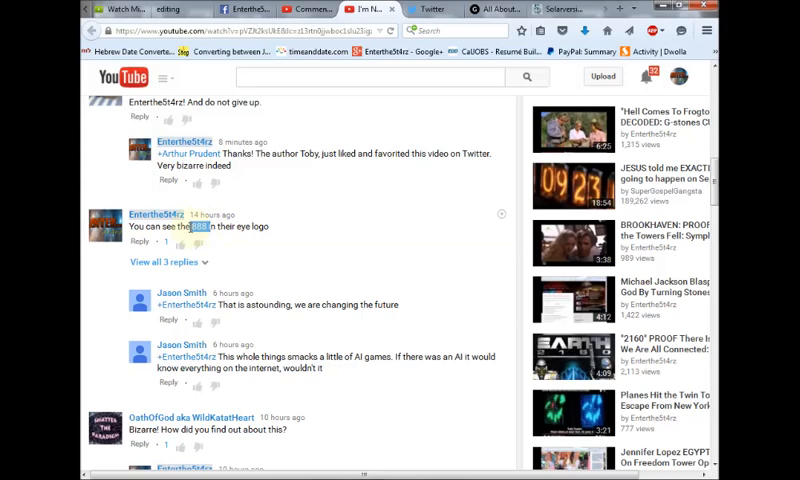
Step: Enlarge the YouTube watch page for easier reading of the comments
key(ctrl+plus)
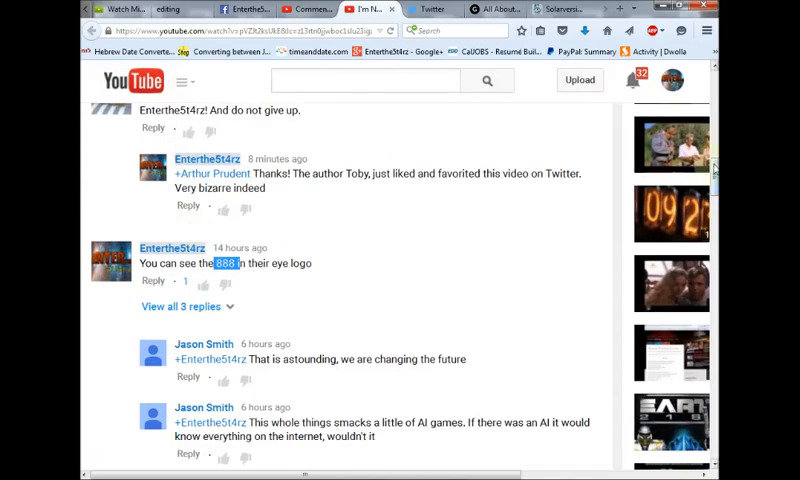
scroll(350, 280, down, 2)
scroll(350, 280, down, 2)
scroll(350, 280, down, 1)
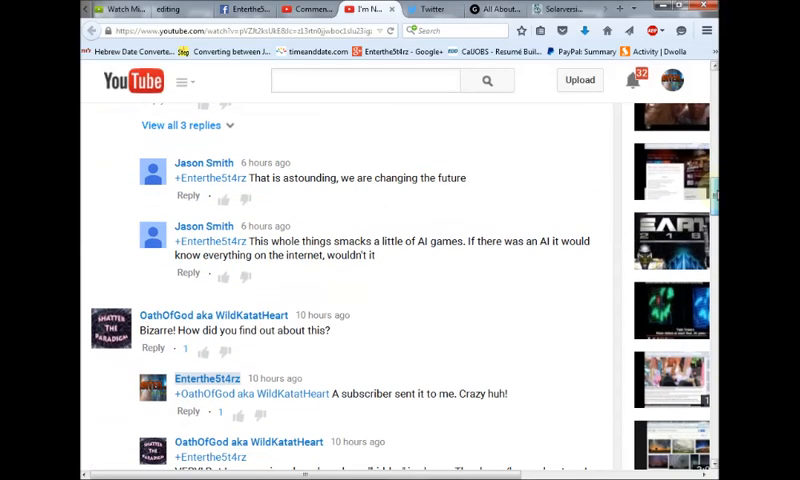
scroll(350, 280, down, 1)
scroll(350, 280, down, 2)
scroll(350, 280, down, 2)
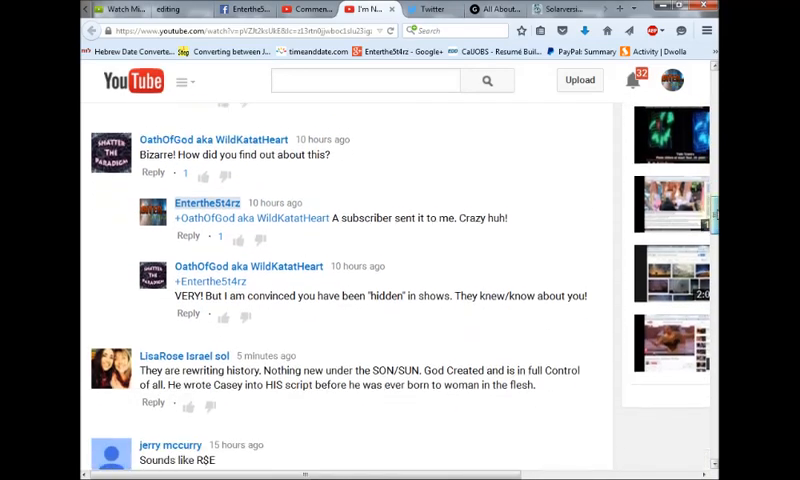
scroll(350, 280, down, 2)
scroll(350, 280, down, 1)
scroll(350, 280, down, 2)
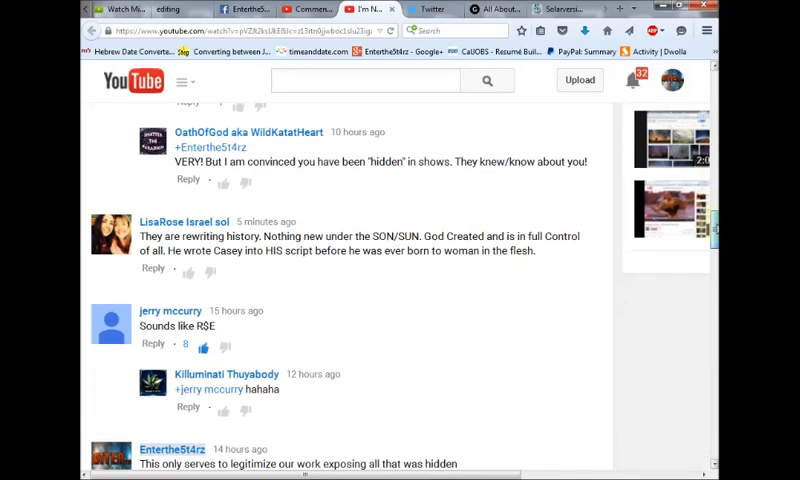
scroll(350, 280, down, 1)
scroll(350, 280, down, 1)
scroll(350, 280, down, 1)
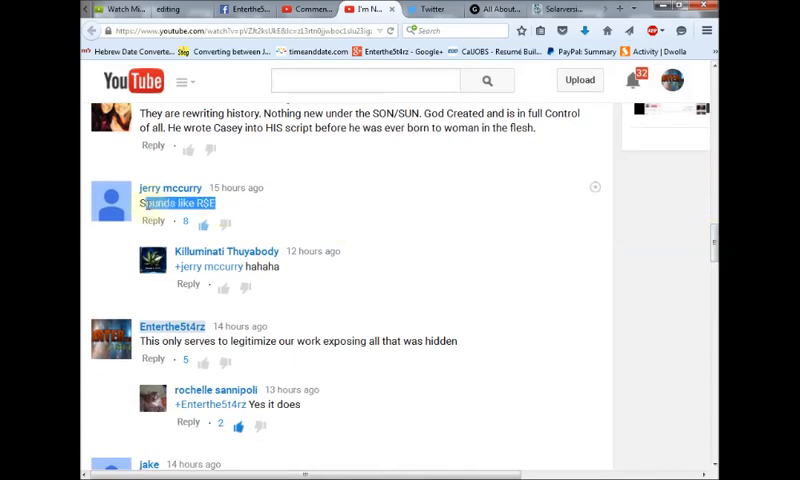
mouse_move(712, 240)
mouse_down()
mouse_move(712, 272)
mouse_move(712, 90)
mouse_up()
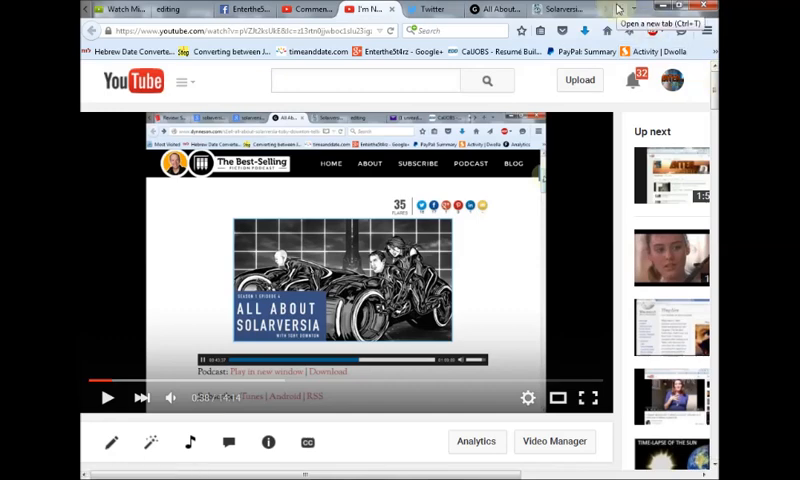
Step: In a new tab, load Google and search for 'enterthe5t4rz march 29'
click(618, 9)
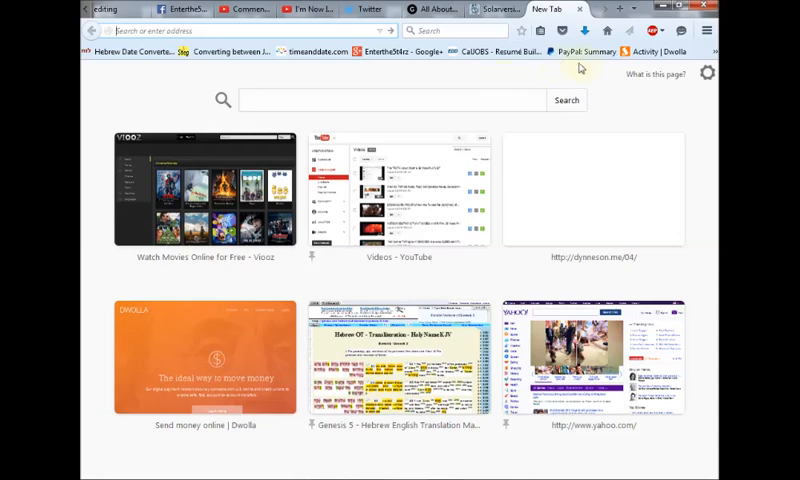
text(www.google.com/)
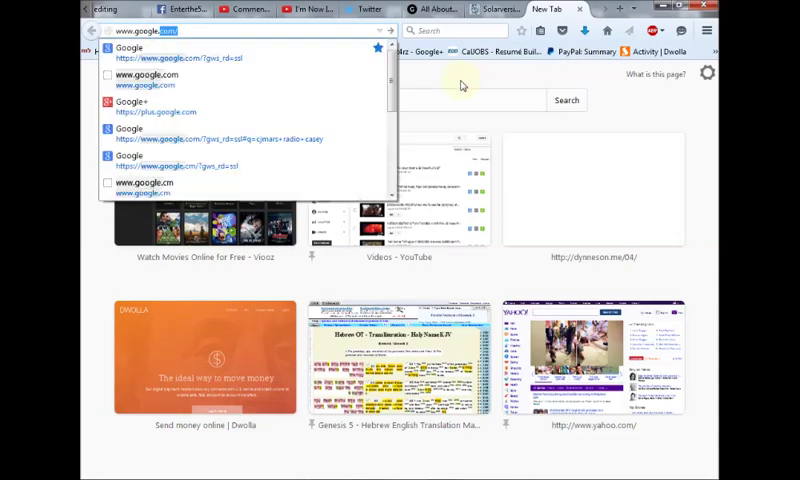
key(Return)
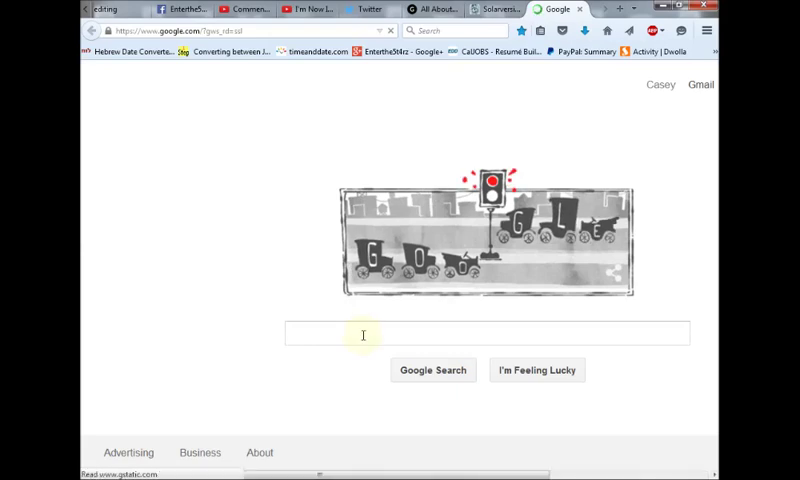
click(363, 335)
text(ente)
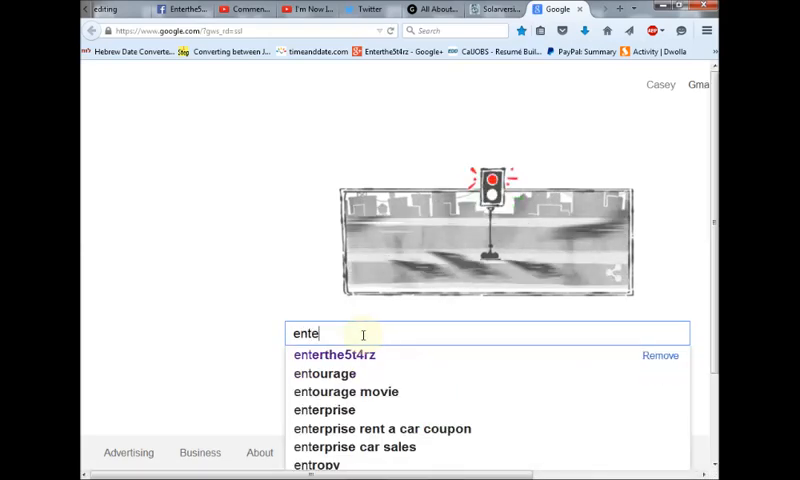
text(rthe5t4rz)
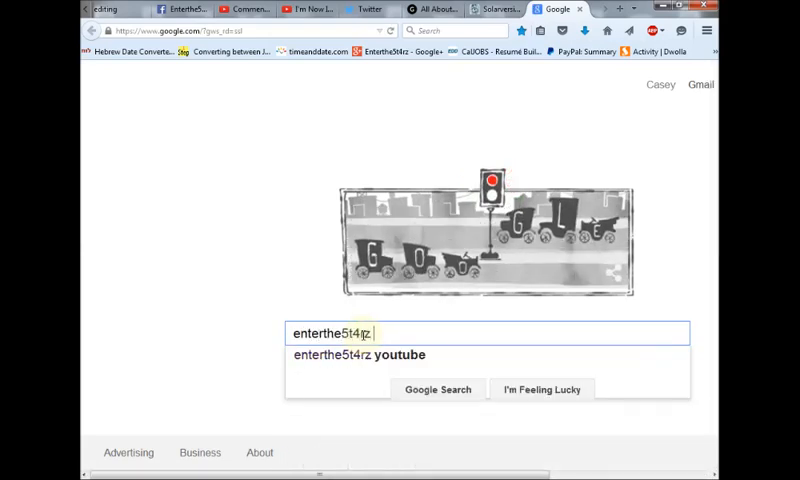
text( march 29)
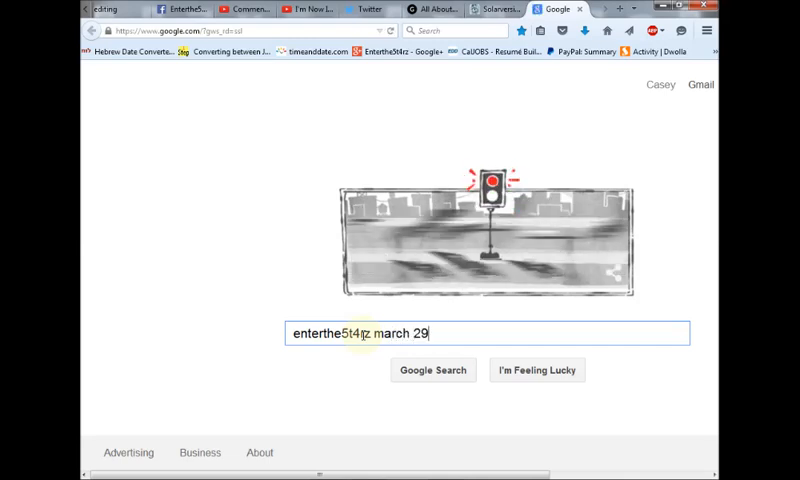
key(Return)
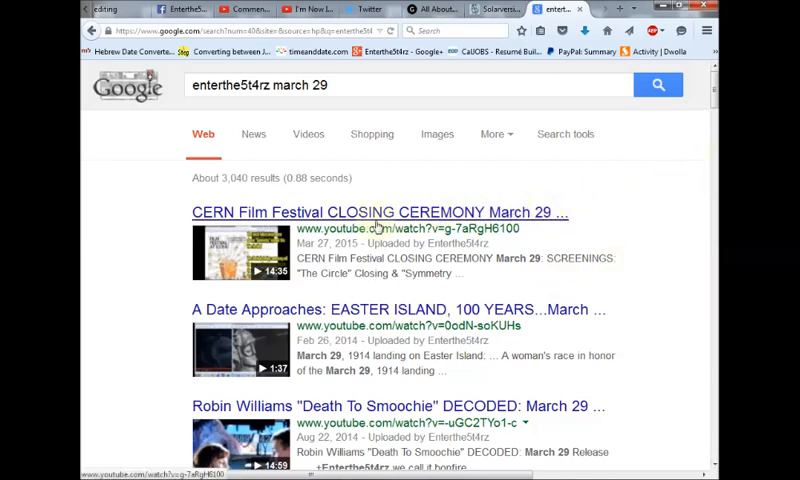
scroll(540, 330, down, 3)
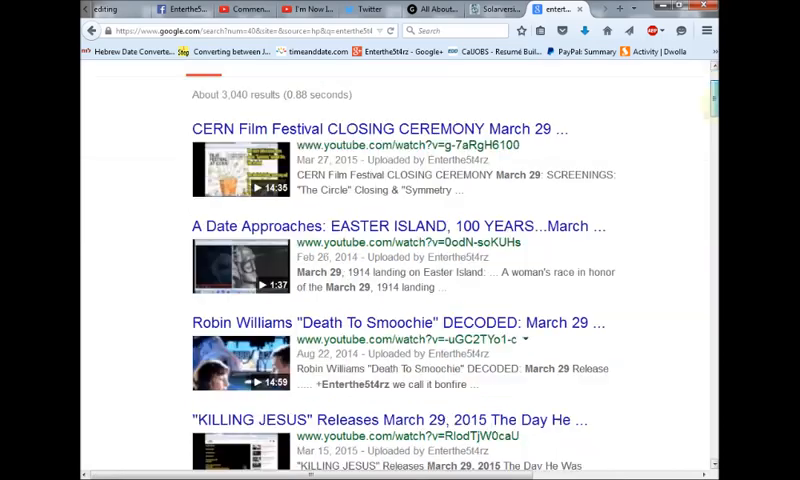
scroll(560, 300, down, 2)
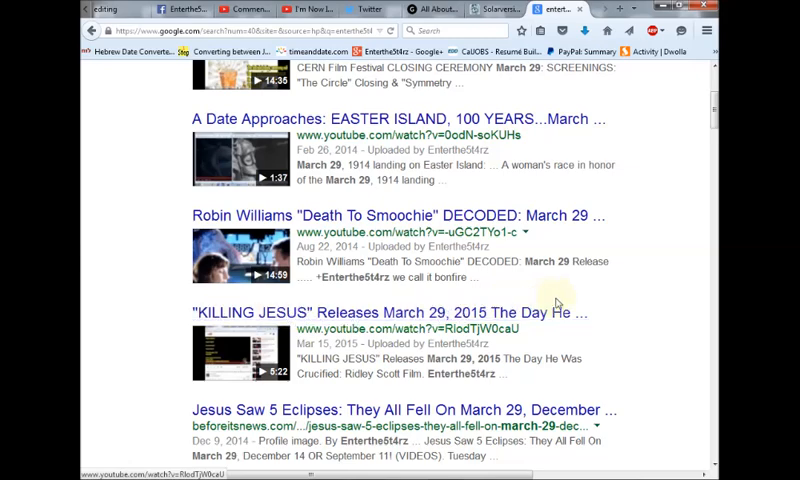
scroll(714, 115, down, 2)
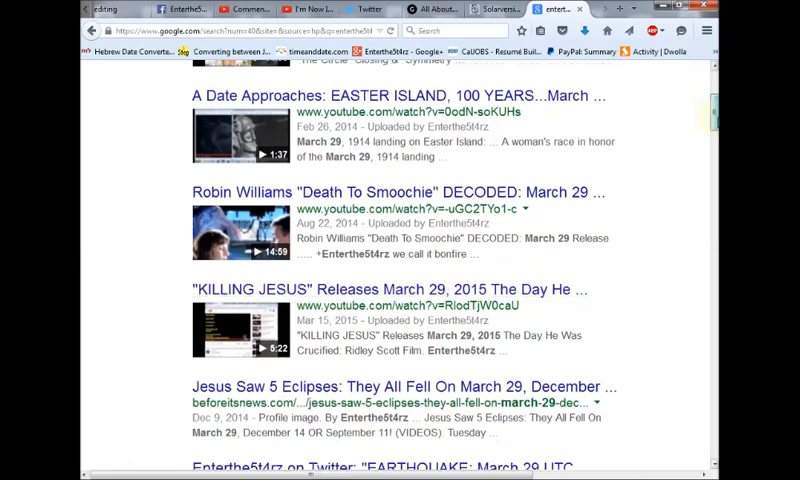
scroll(680, 150, down, 2)
scroll(650, 180, down, 2)
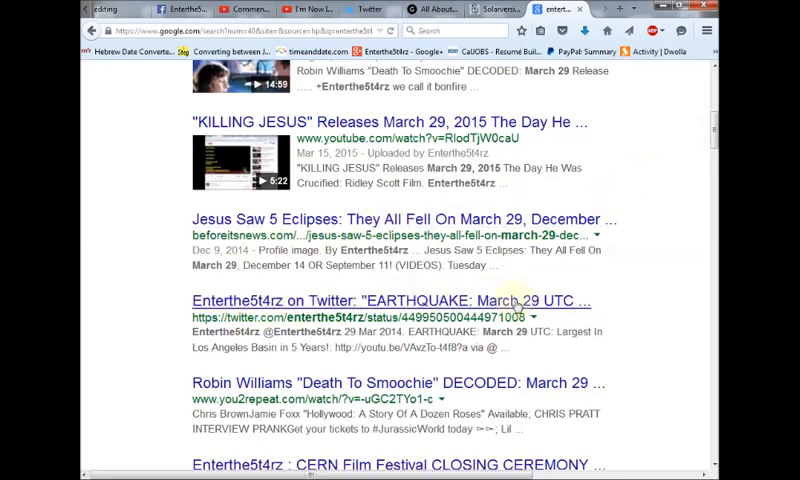
mouse_move(713, 138)
mouse_down()
mouse_move(713, 150)
mouse_move(713, 70)
mouse_up()
Step: Search 'march 29' and highlight Wikipedia's sentence that it is the 88th day of the year
triple_click(335, 85)
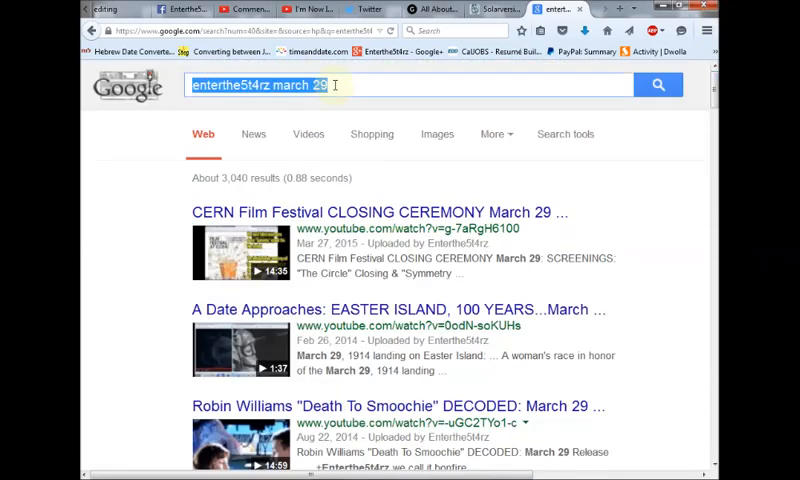
text(march )
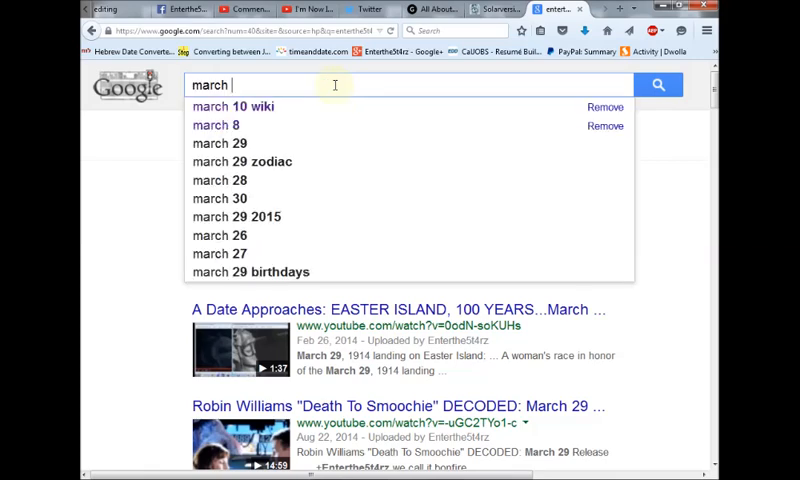
text(29)
key(Return)
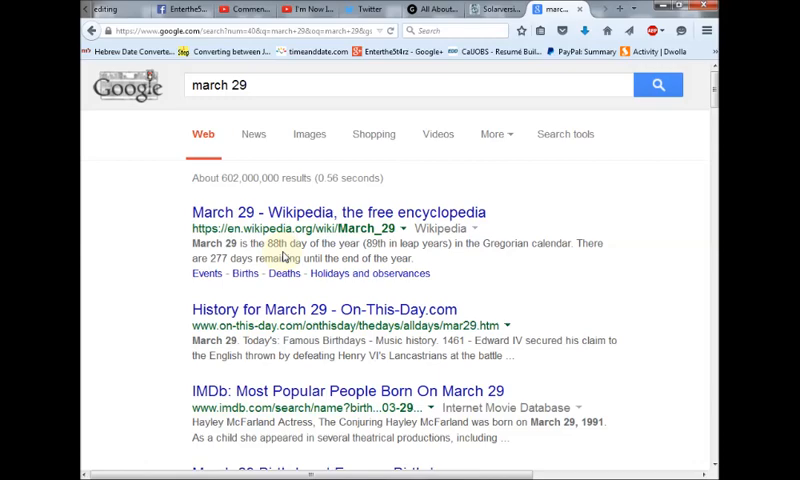
scroll(284, 257, up, 3)
scroll(284, 257, up, 3)
scroll(284, 257, up, 2)
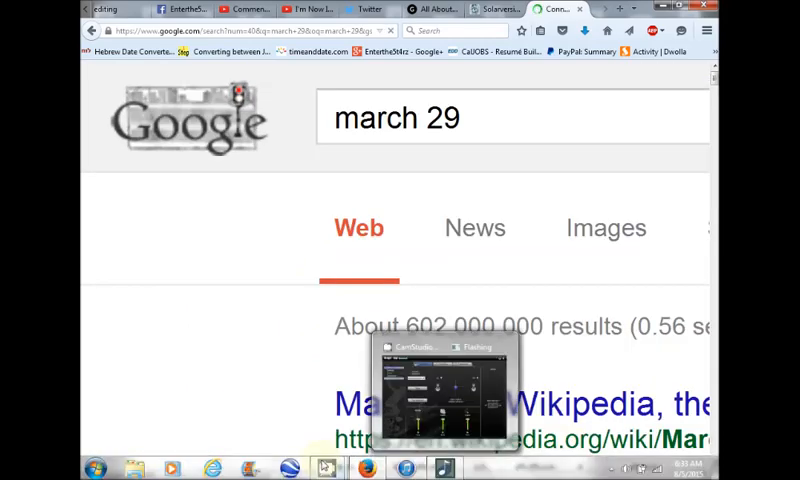
mouse_move(327, 467)
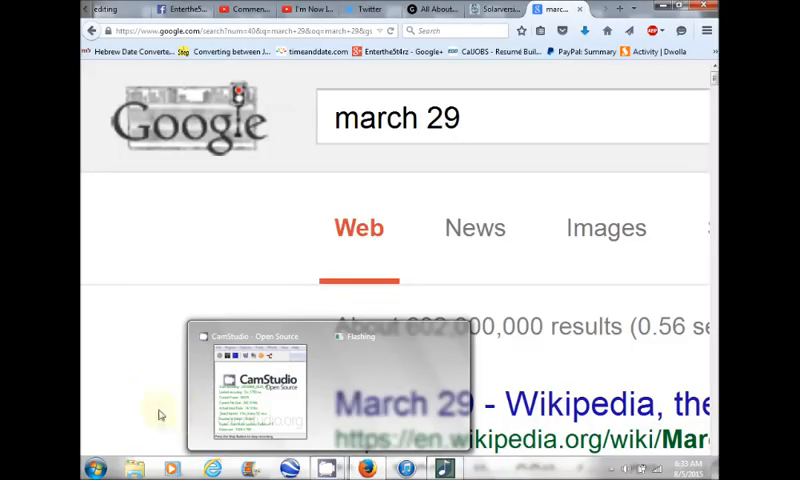
scroll(400, 250, down, 5)
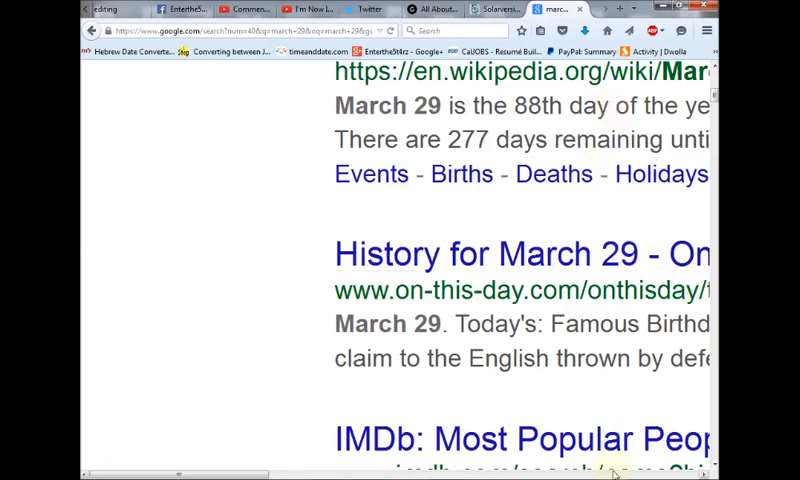
drag(220, 472, 420, 472)
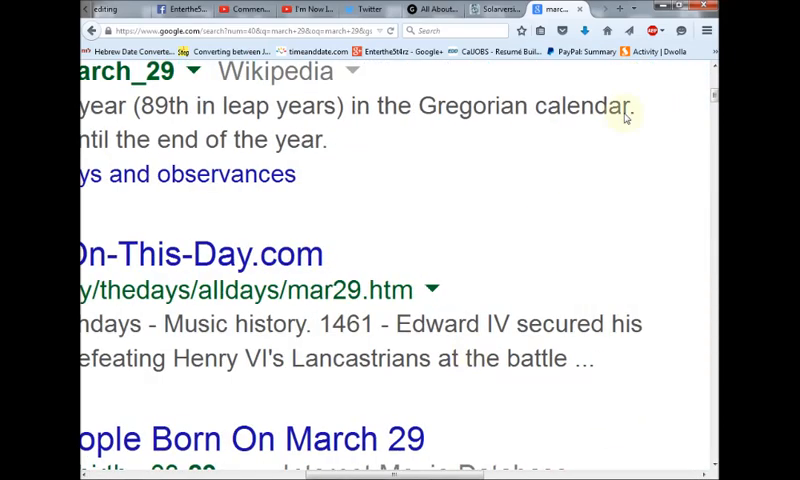
key(ctrl+minus)
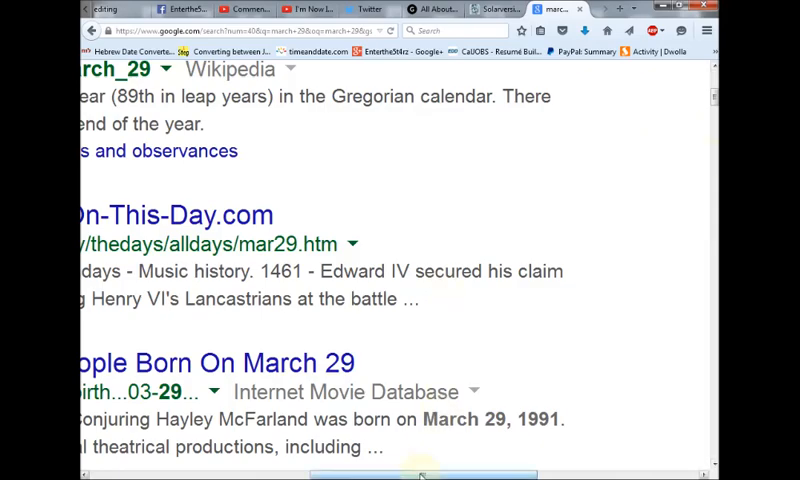
drag(420, 474, 230, 474)
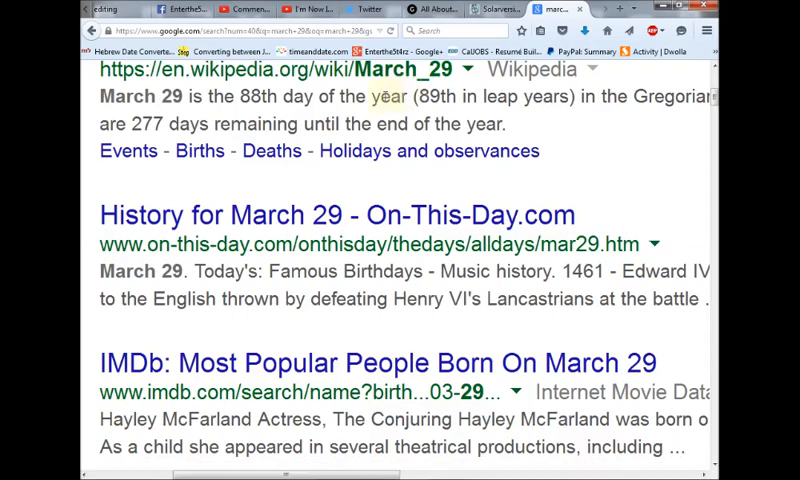
drag(407, 96, 100, 96)
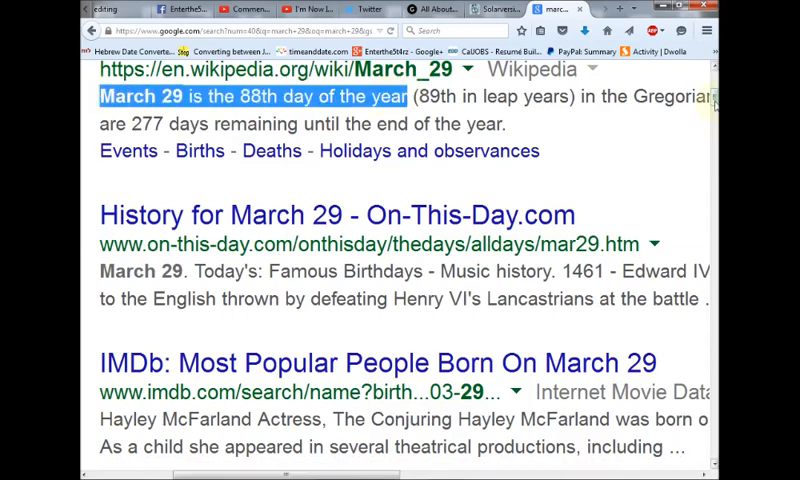
drag(713, 100, 713, 80)
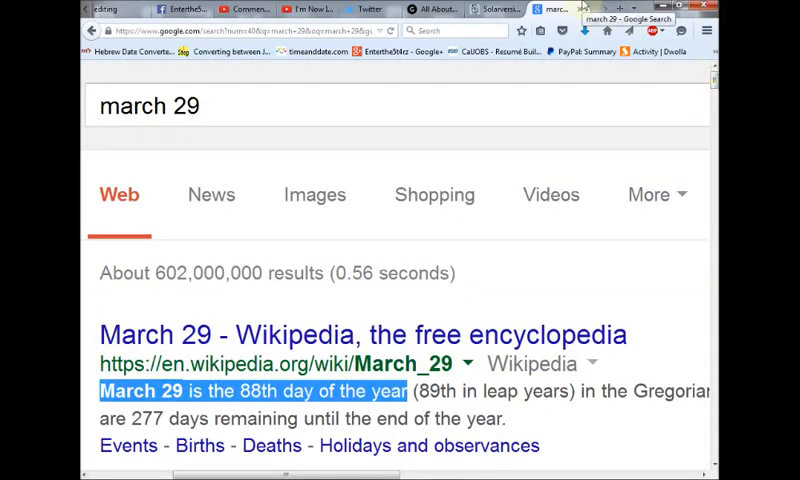
click(234, 107)
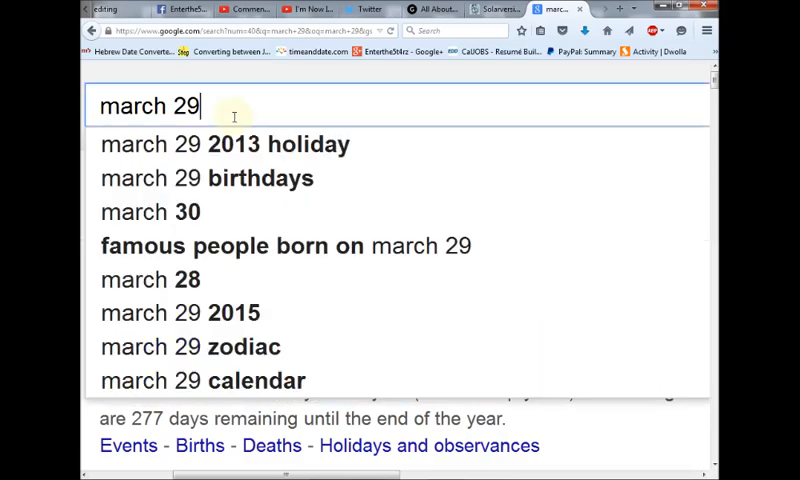
text( bi)
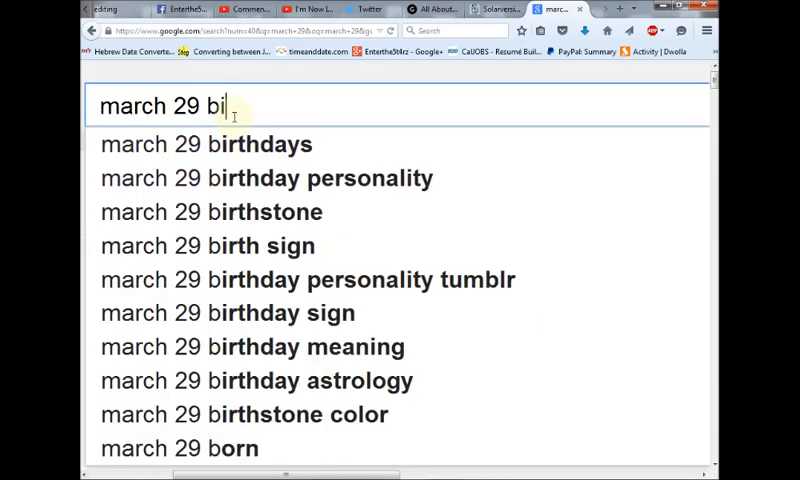
text(rthday enter)
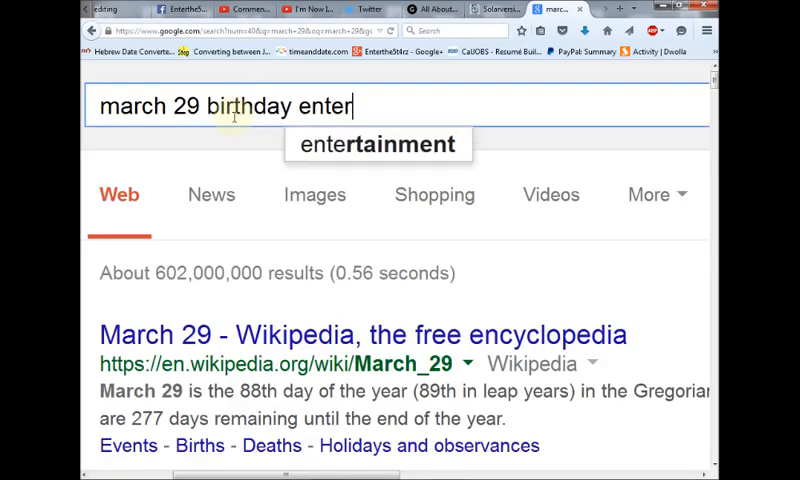
text(the5tr)
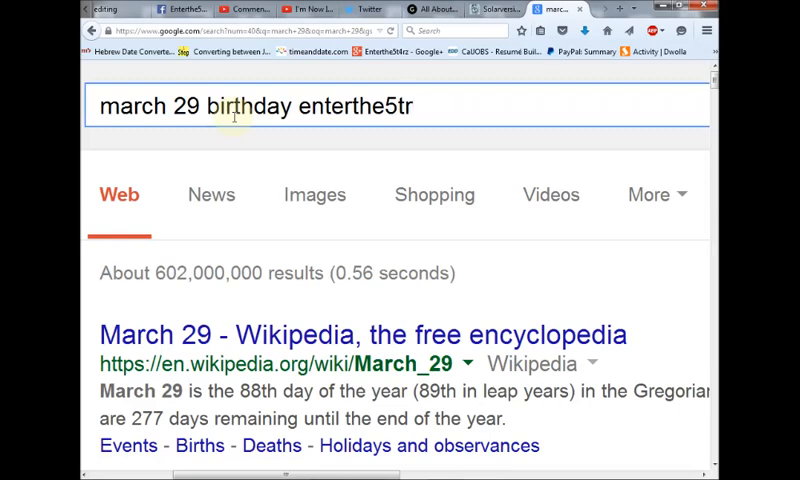
key(BackSpace)
text(4rz)
key(Return)
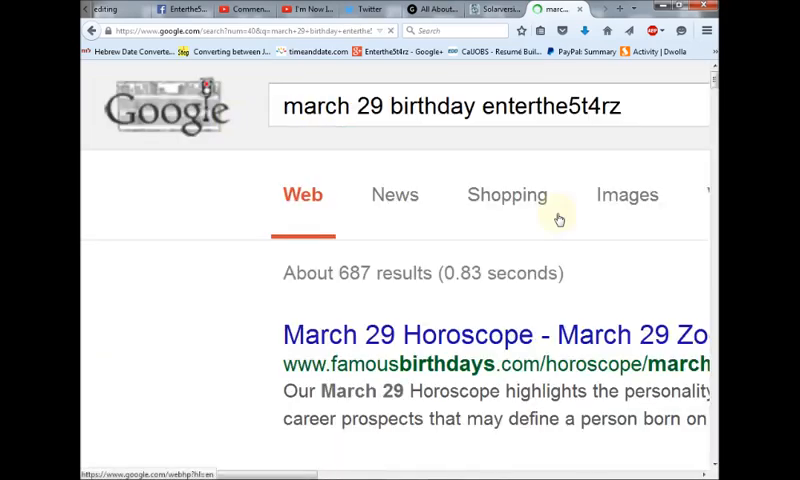
key(ctrl+minus)
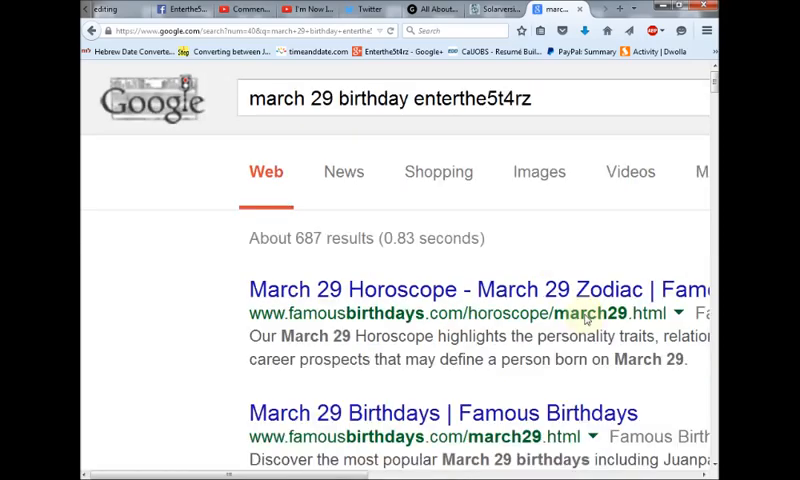
key(ctrl+minus)
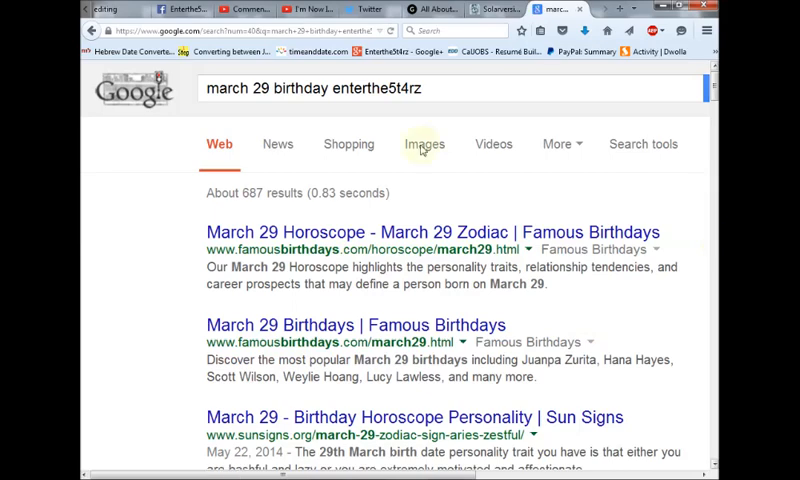
click(329, 89)
key(BackSpace)
key(BackSpace)
key(BackSpace)
key(BackSpace)
key(BackSpace)
key(BackSpace)
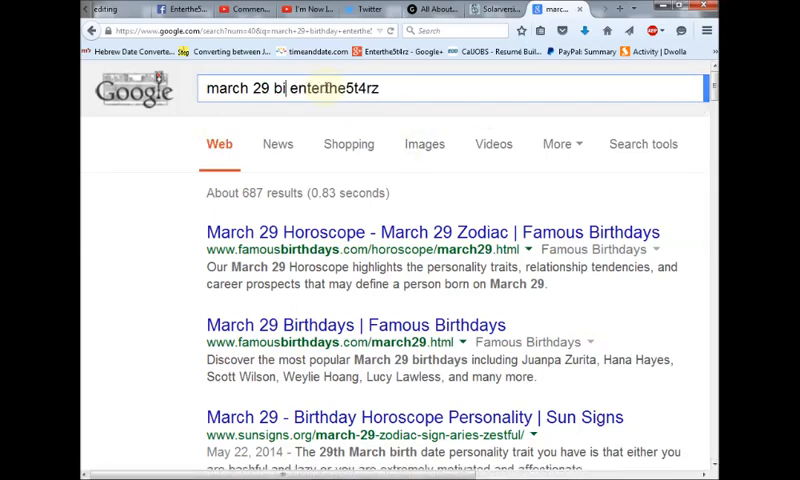
key(BackSpace)
key(BackSpace)
key(Return)
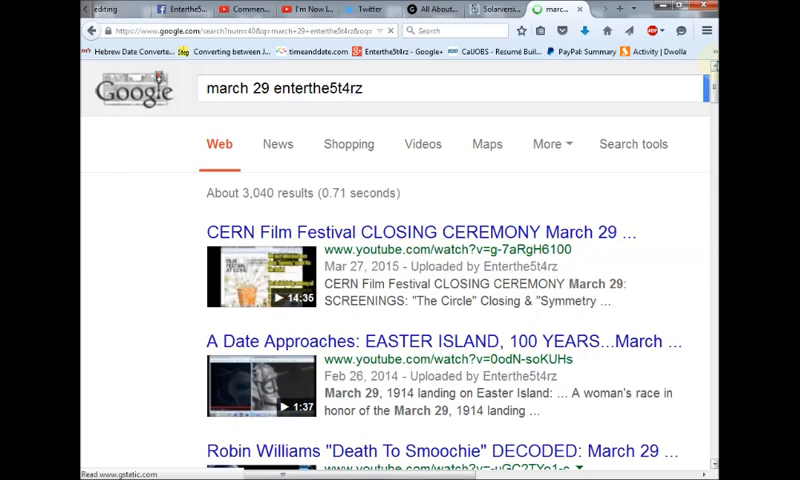
drag(707, 88, 712, 120)
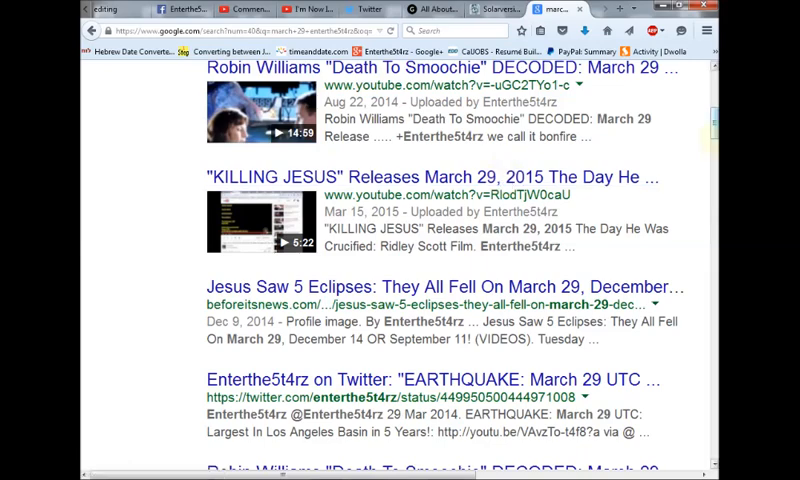
drag(712, 130, 712, 145)
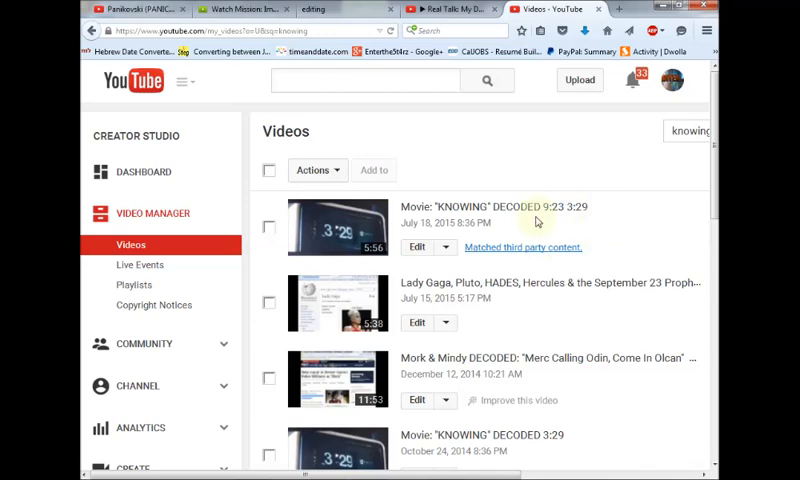
Step: Play the Movie: "KNOWING" DECODED 9:23 3:29 video fullscreen
click(536, 208)
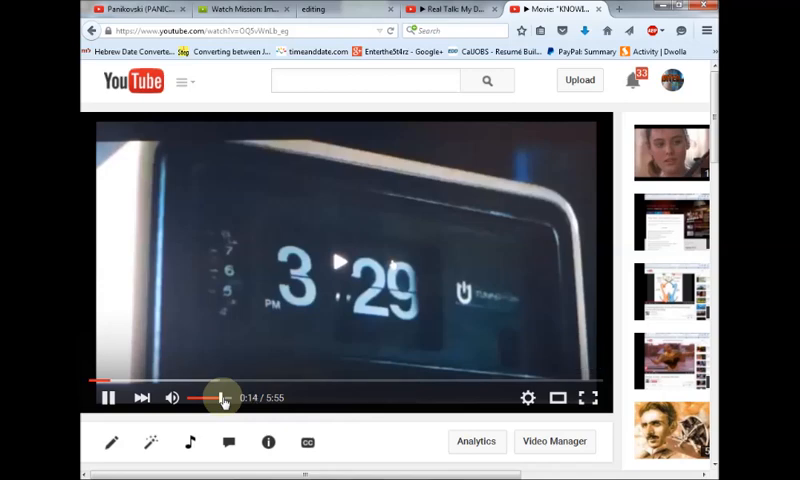
click(586, 399)
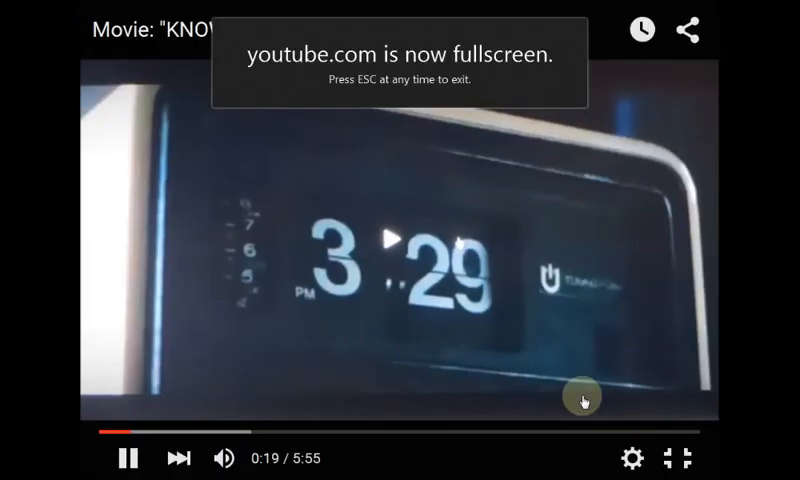